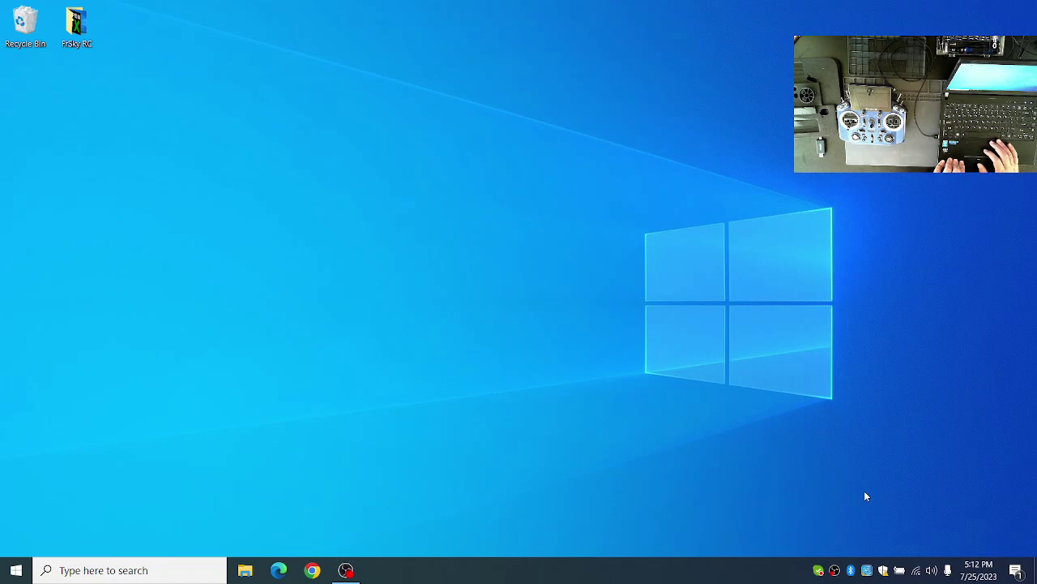
Launch Edge, search Bing for 7zip, and open the 7-zip.org download page.
left_click(282, 568)
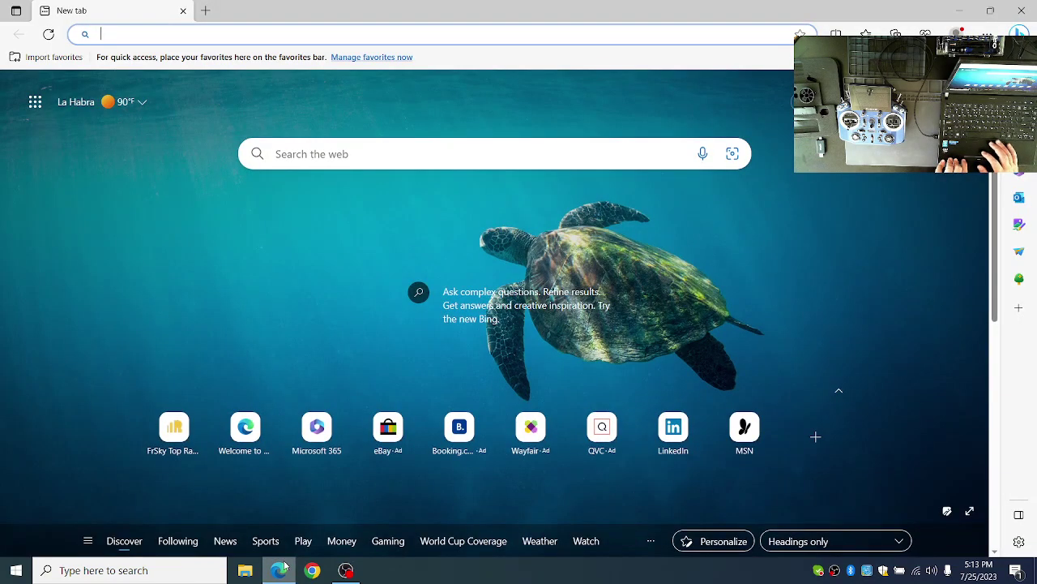
left_click(376, 158)
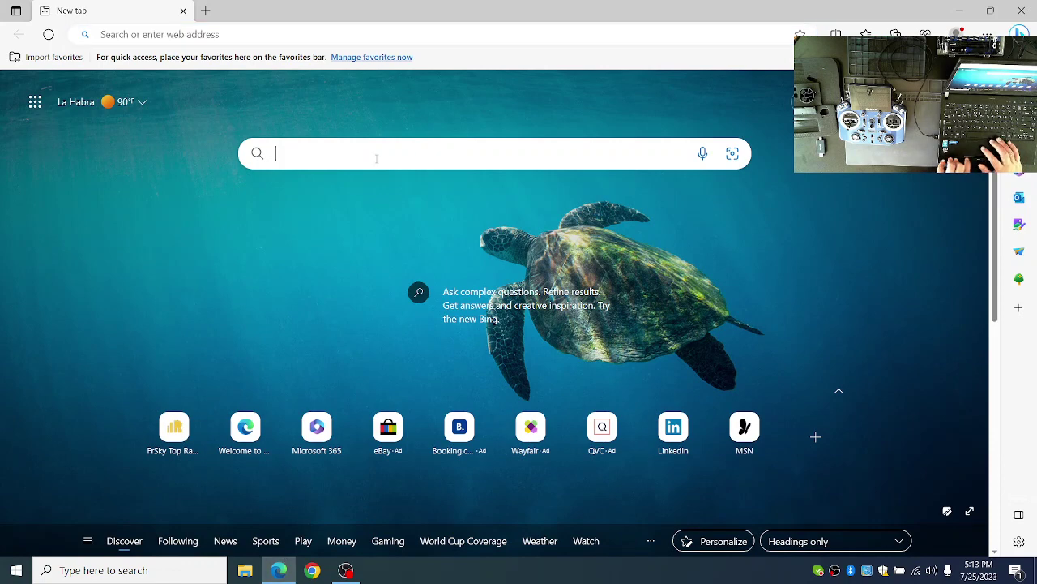
type("7")
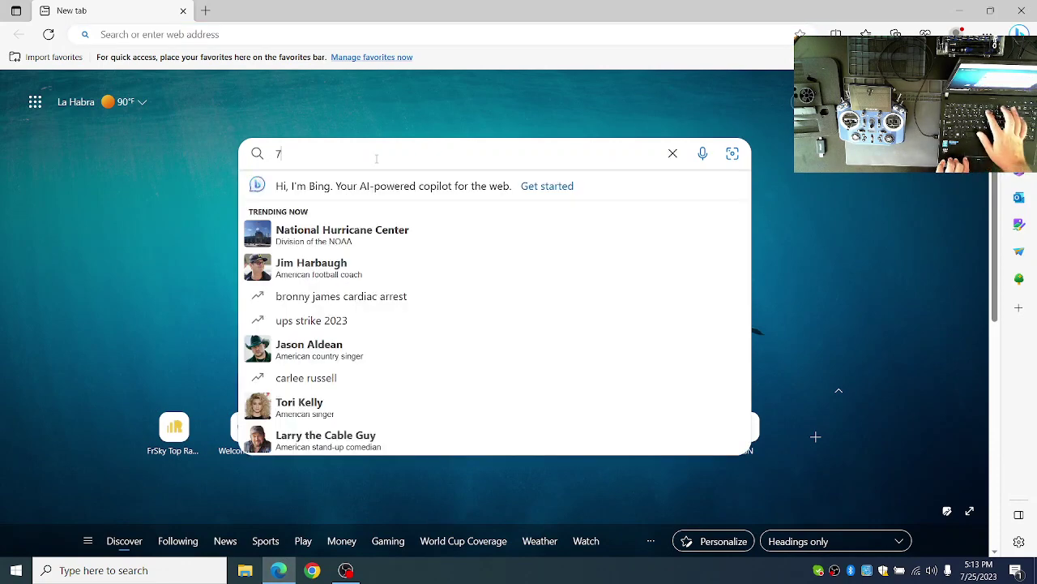
type("zip")
key("Return")
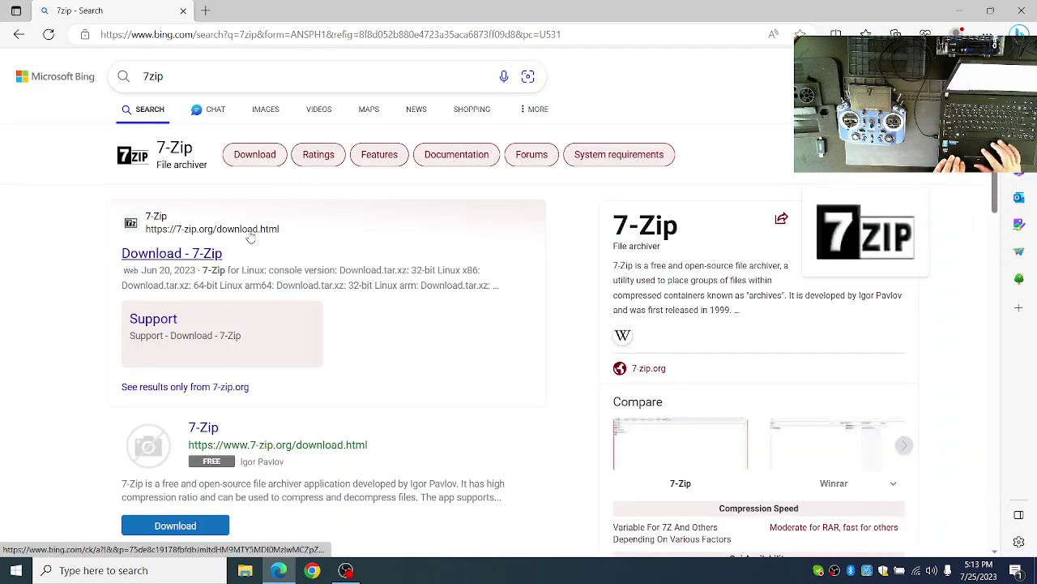
left_click(193, 257)
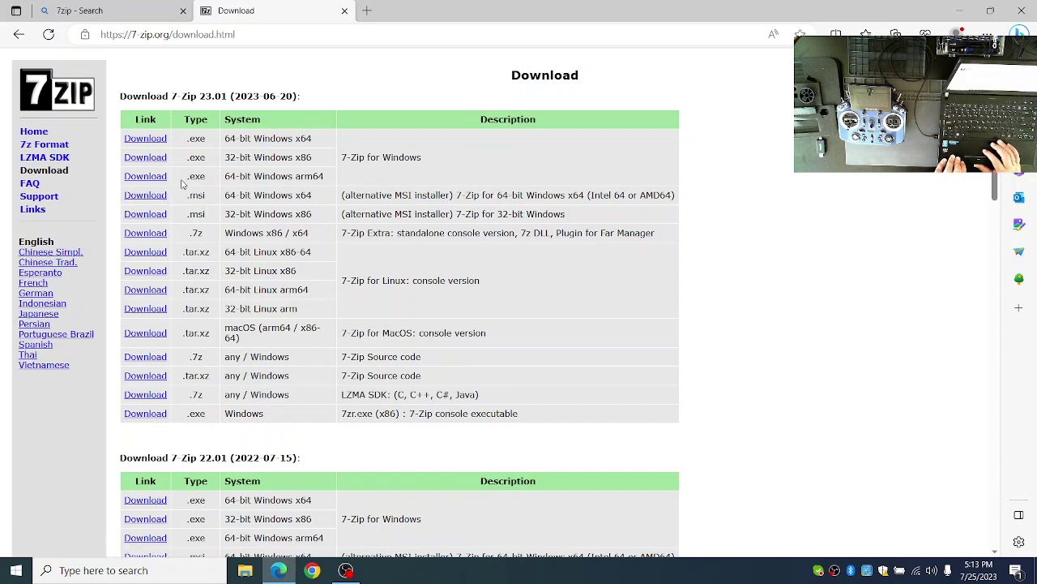
Download the 64-bit 7z2301-x64.exe installer and install 7-Zip 23.01 into Program Files.
left_click(151, 138)
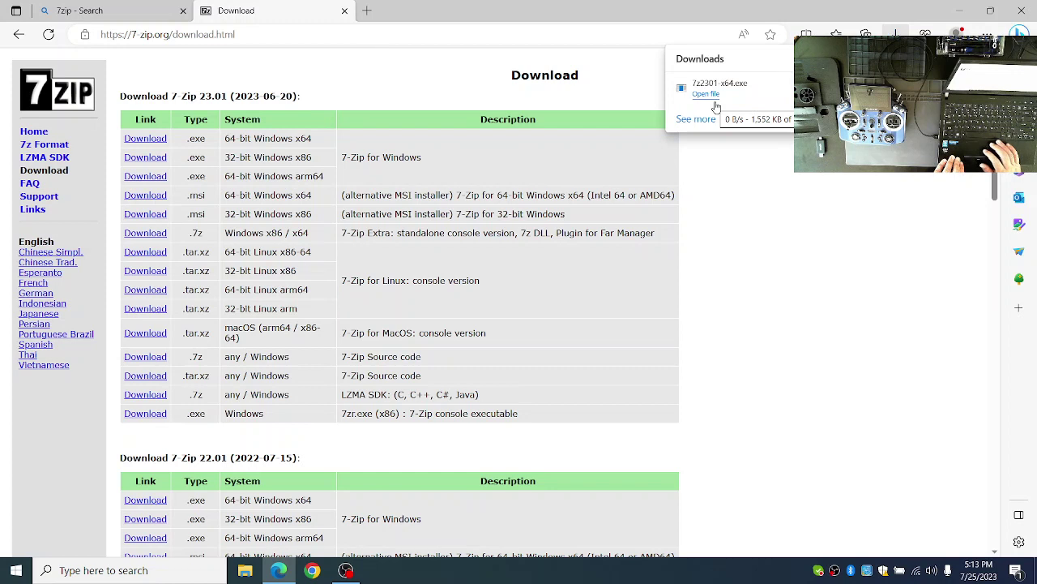
left_click(706, 95)
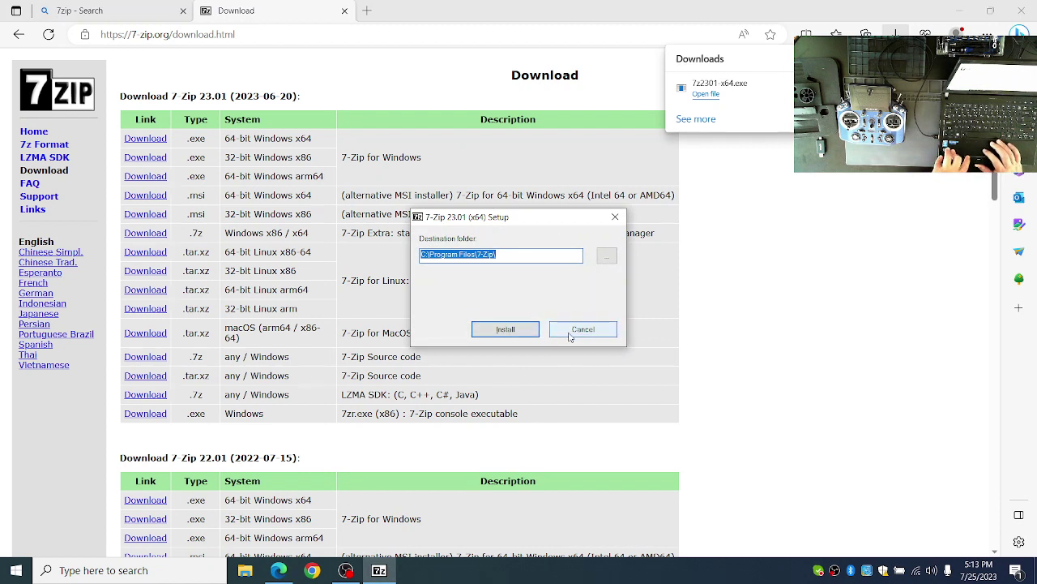
left_click(513, 334)
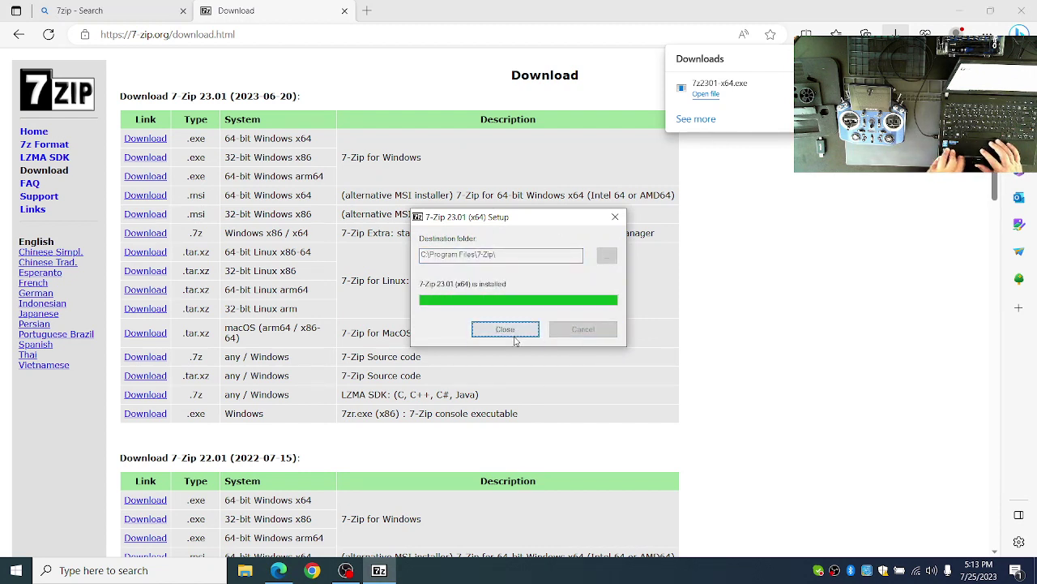
left_click(509, 331)
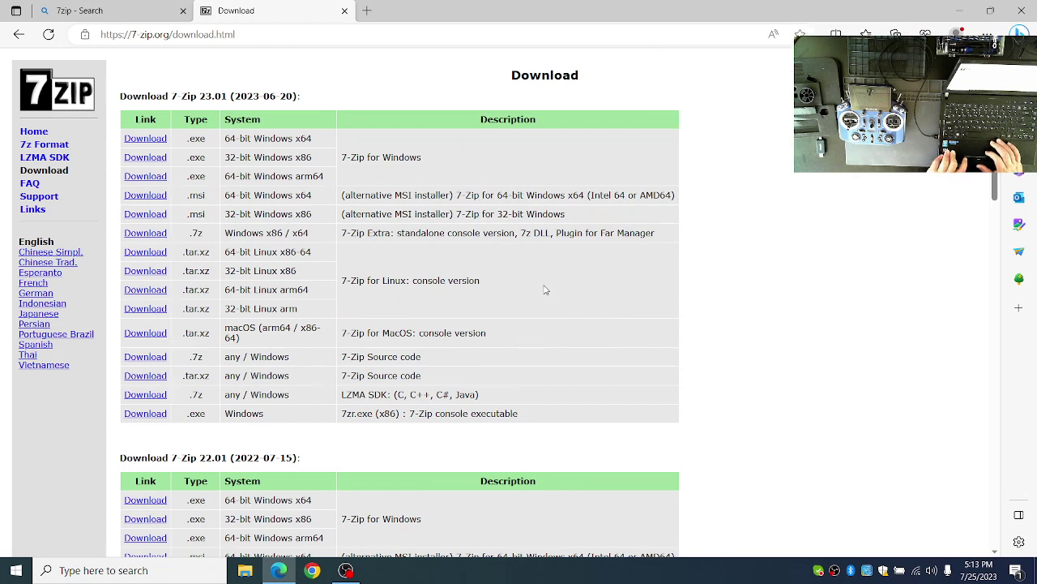
Close the 7-Zip tab and search Bing for 'opentx amber soundpack'.
left_click(344, 10)
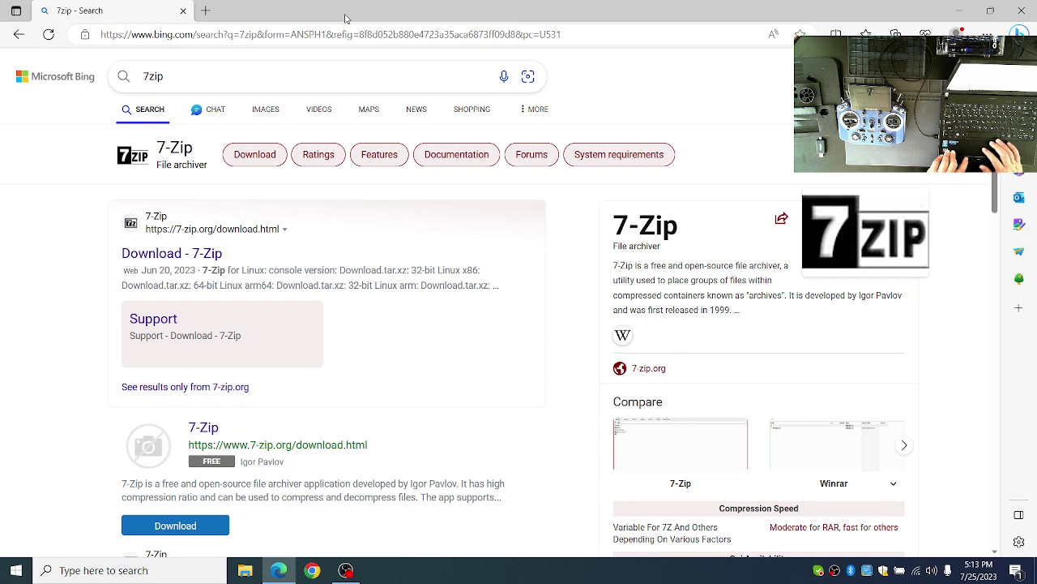
left_click(242, 71)
key("ctrl+a")
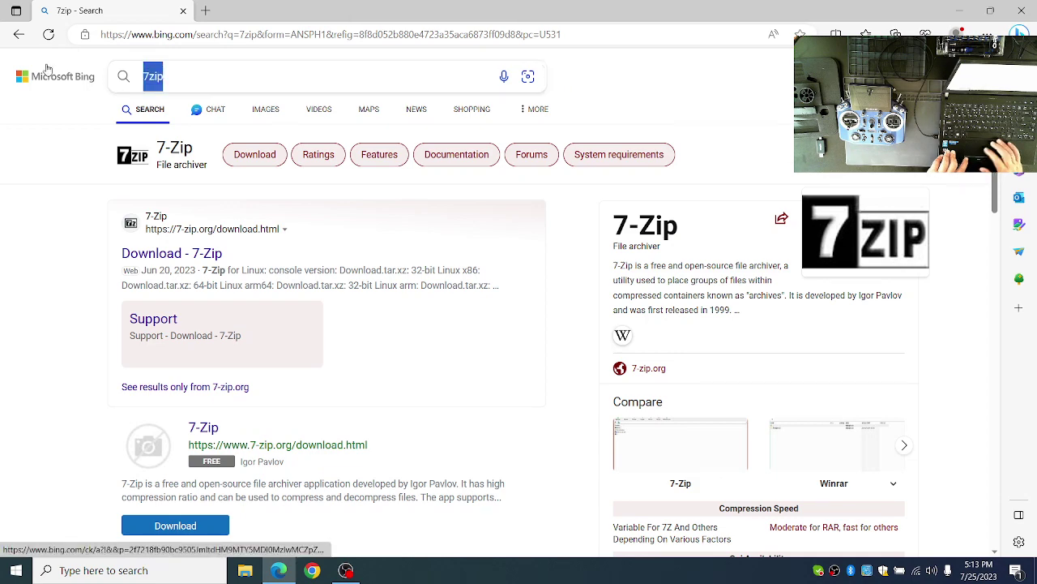
type("opentx ")
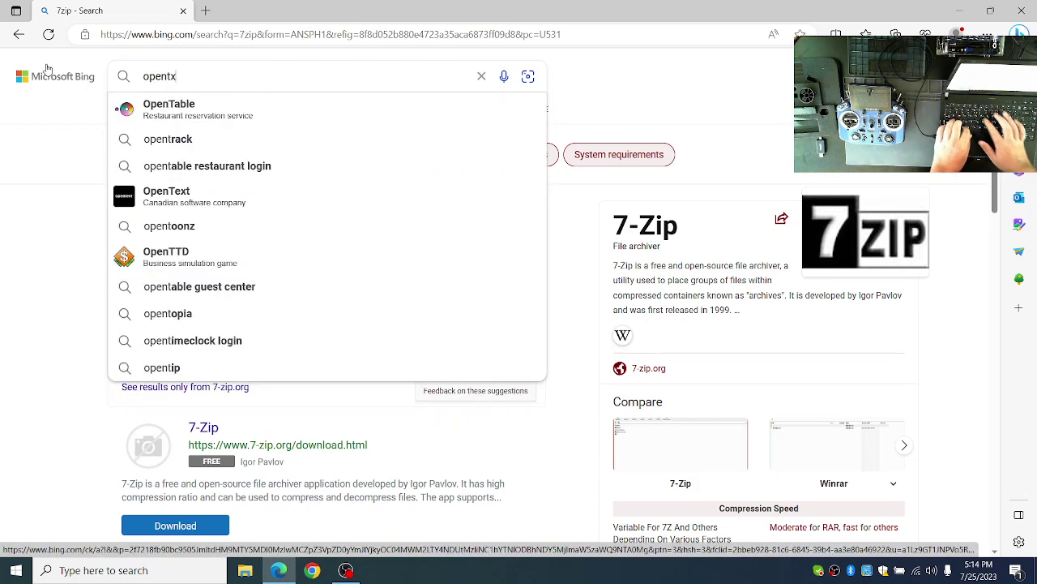
type("amber so")
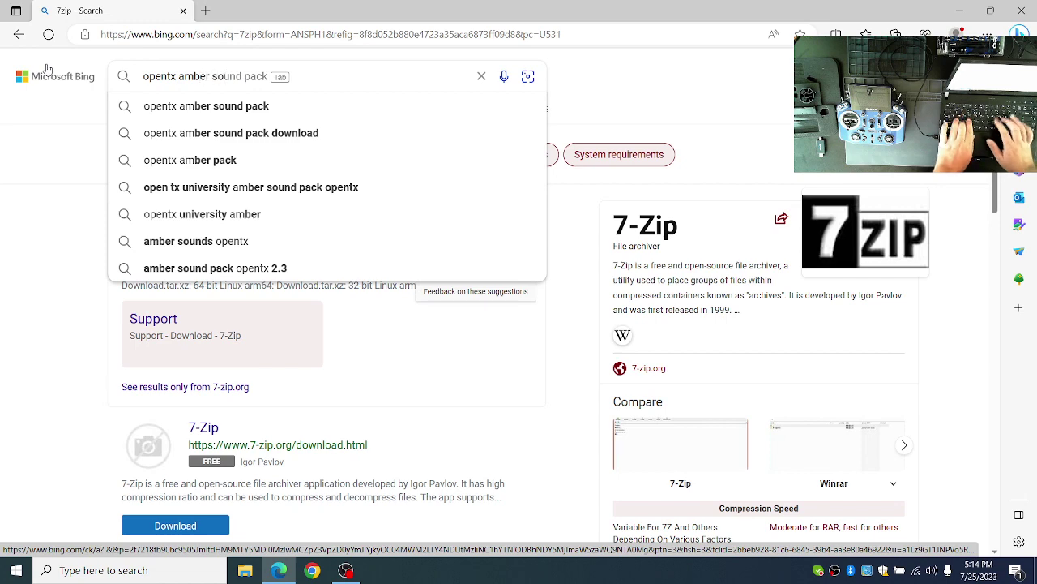
type("undpack")
key("Return")
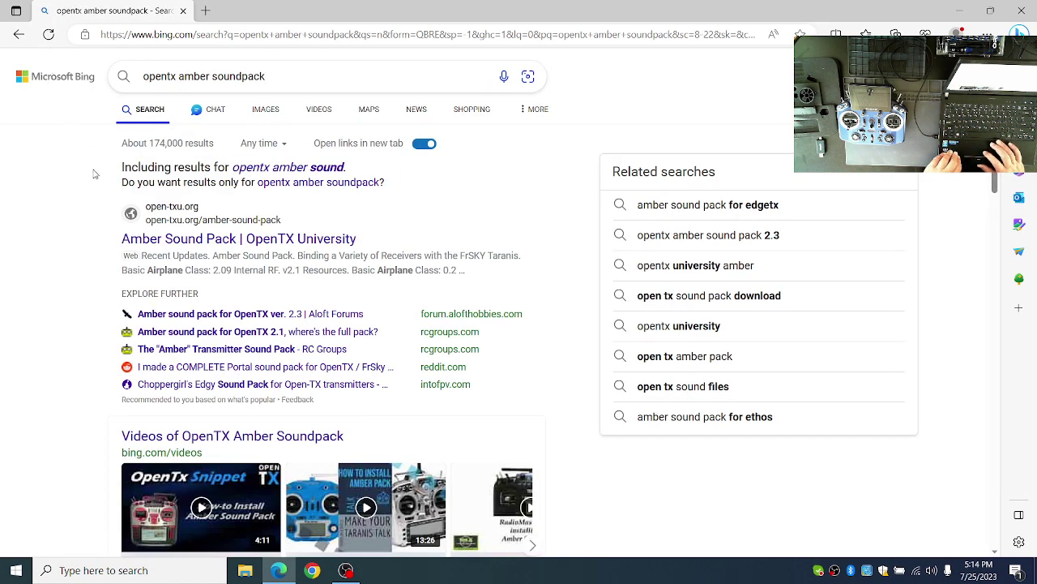
Follow the OpenTX University result to the RC Groups post and download Amber22.rar.
left_click(183, 240)
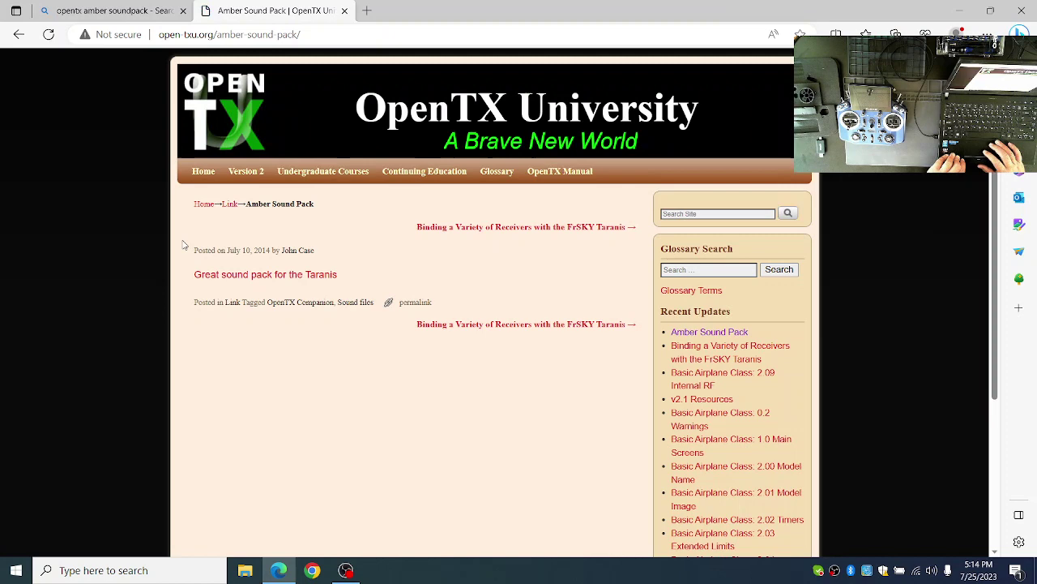
left_click(226, 280)
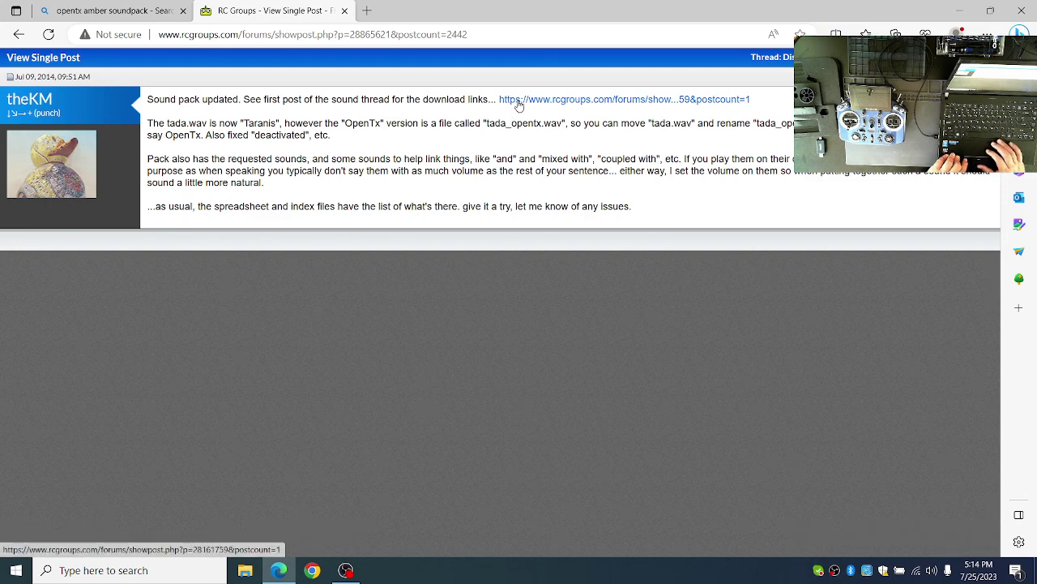
left_click(519, 101)
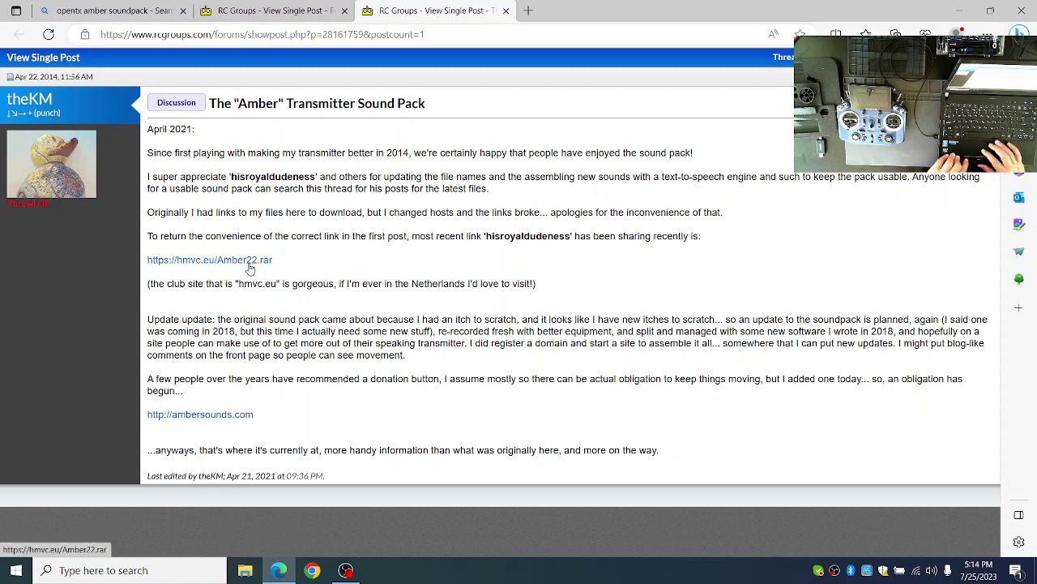
left_click(249, 261)
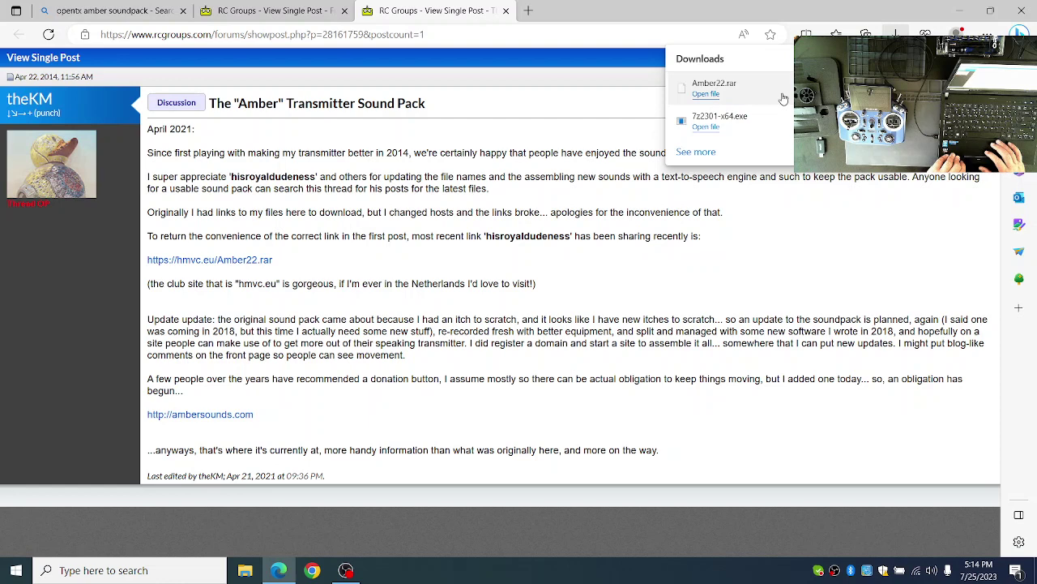
In Downloads, extract Amber22.rar with 7-Zip's Extract to "Amber22\" option.
left_click(244, 571)
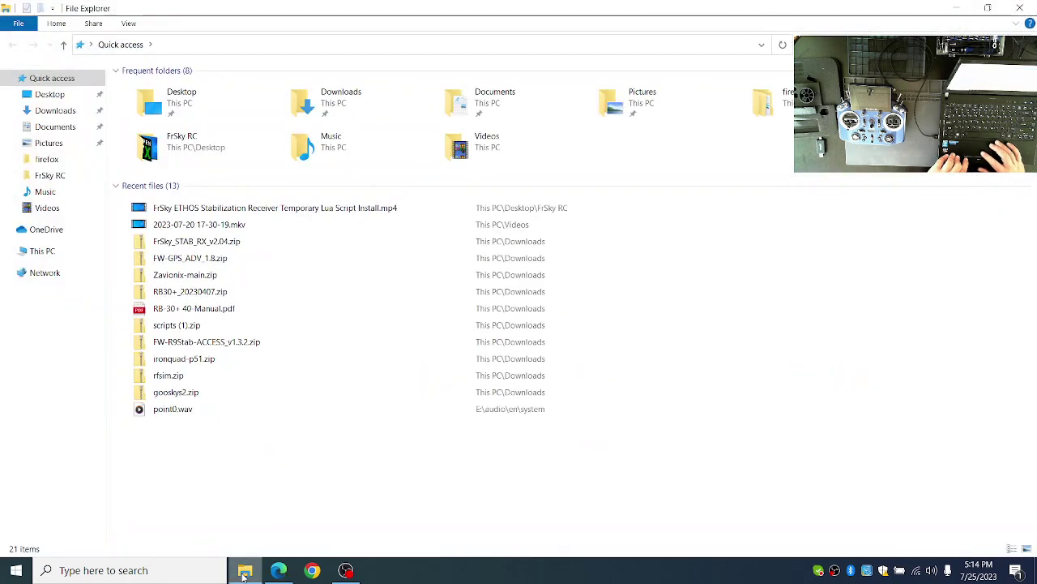
left_click(69, 115)
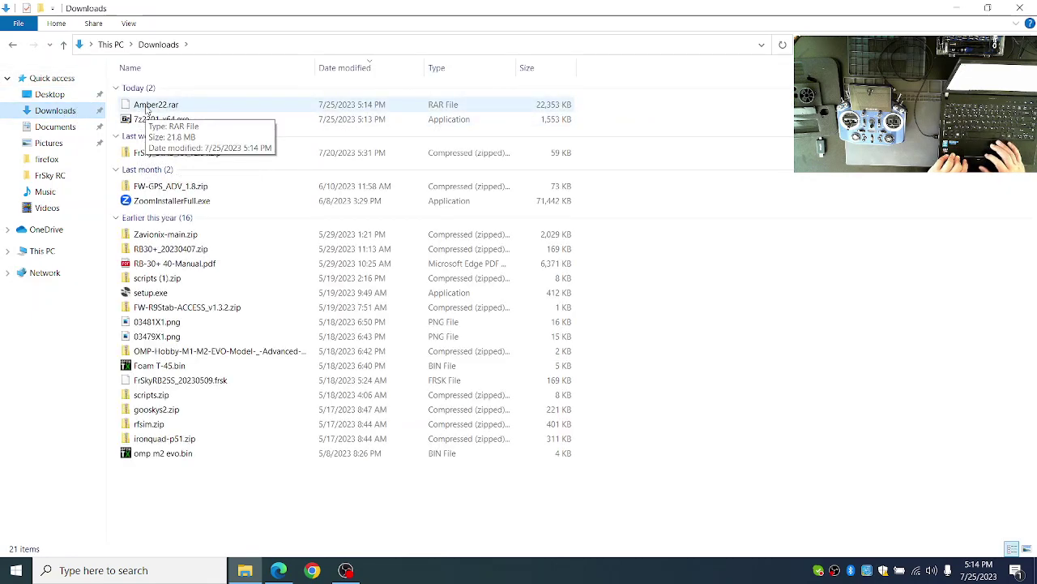
right_click(148, 112)
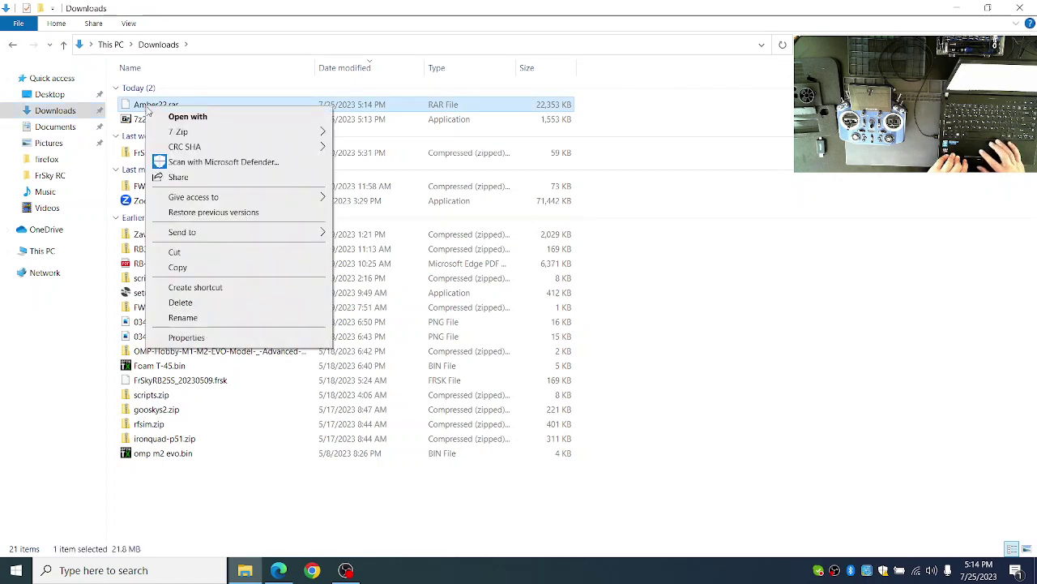
mouse_move(164, 131)
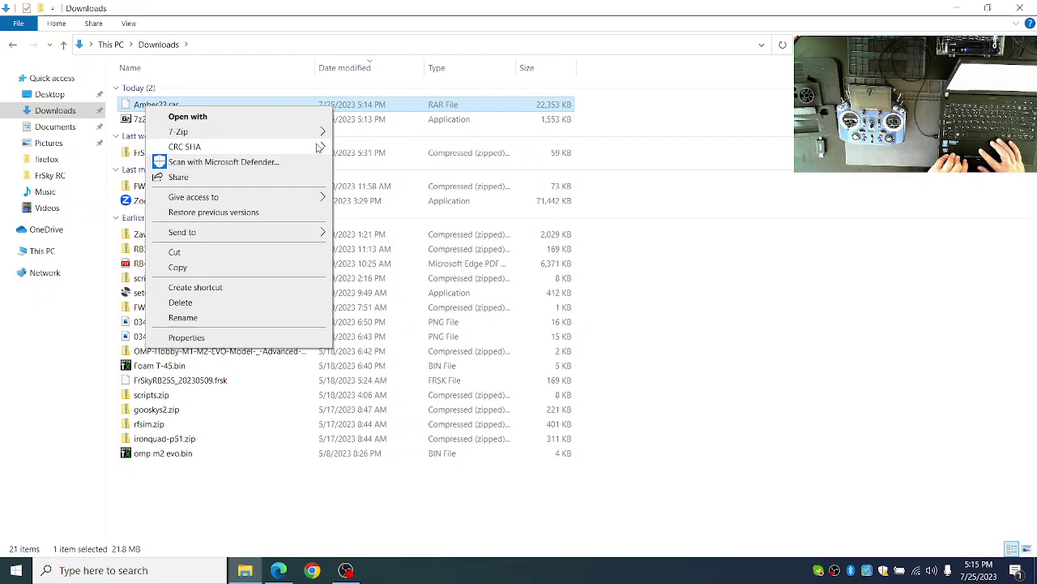
mouse_move(317, 147)
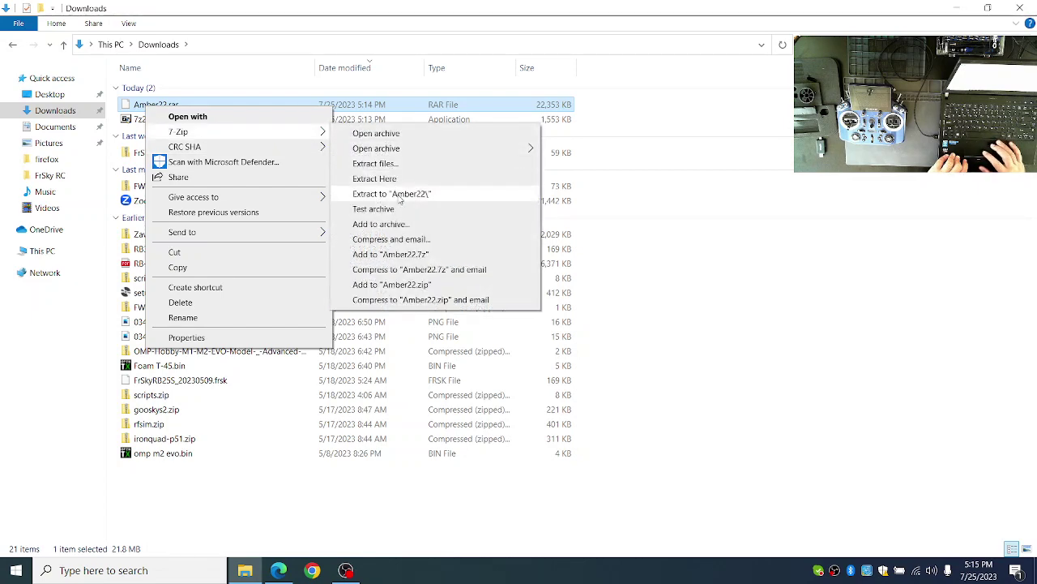
left_click(400, 195)
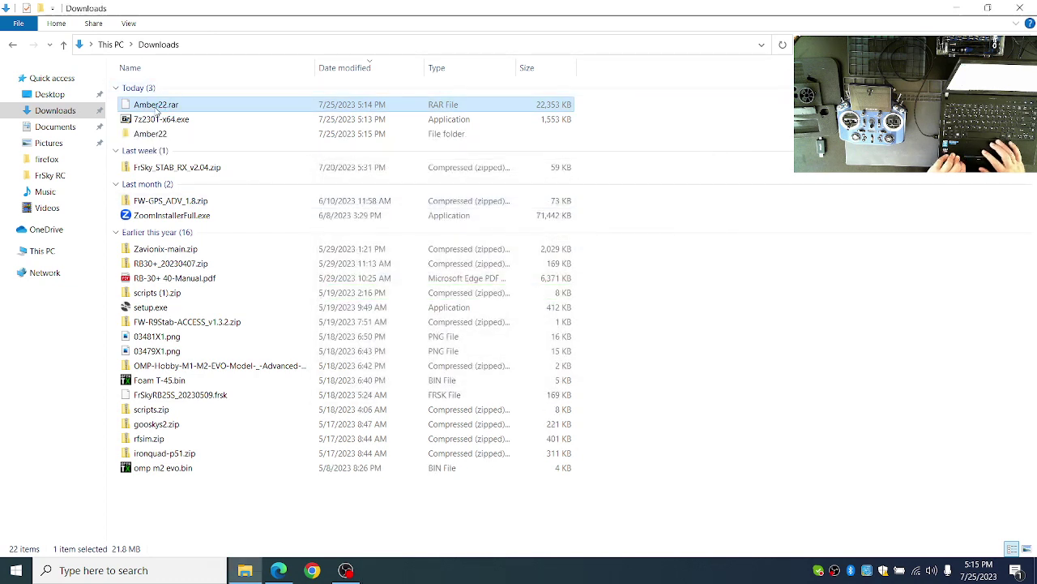
Open Amber22.rar using 7zFM.exe from Program Files\7-Zip as the chosen app.
double_click(156, 108)
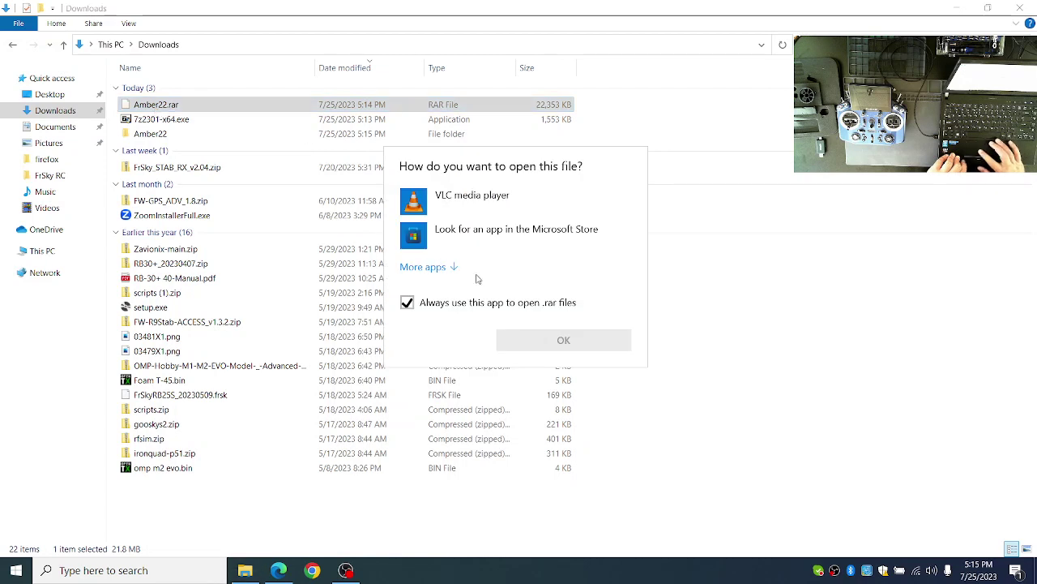
left_click(433, 268)
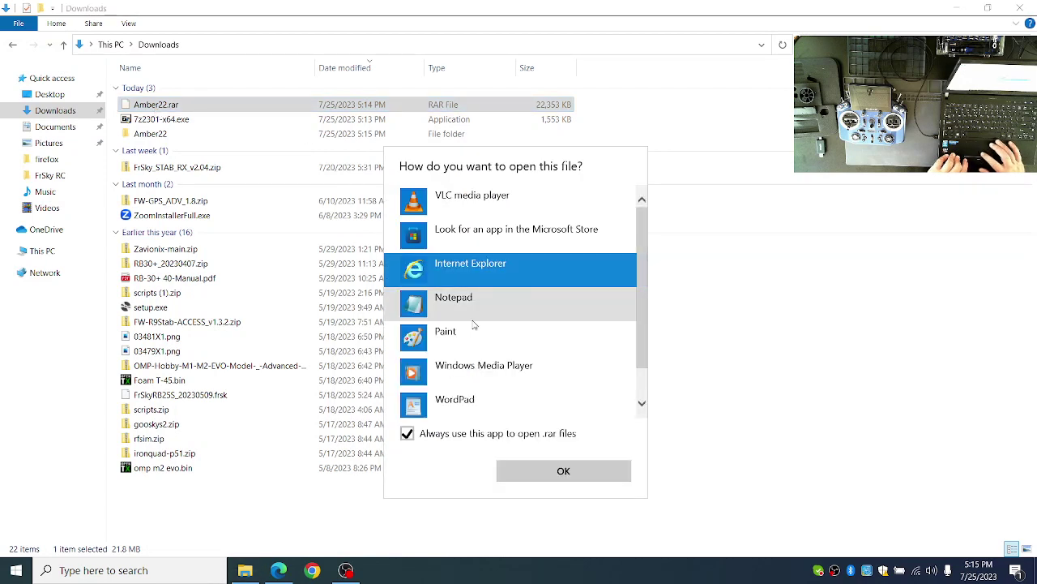
scroll(641, 359, "down", 1)
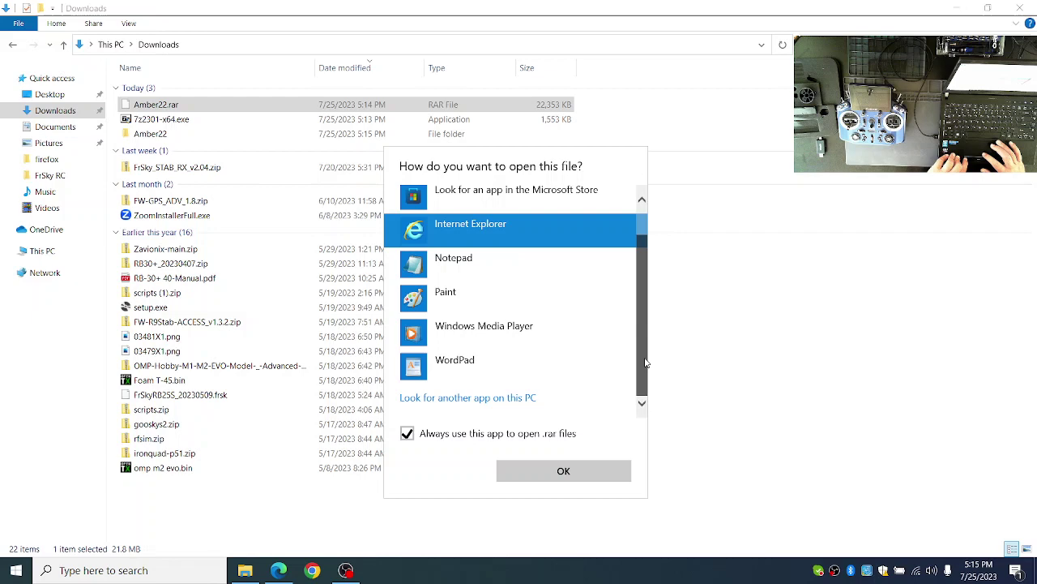
left_click(496, 401)
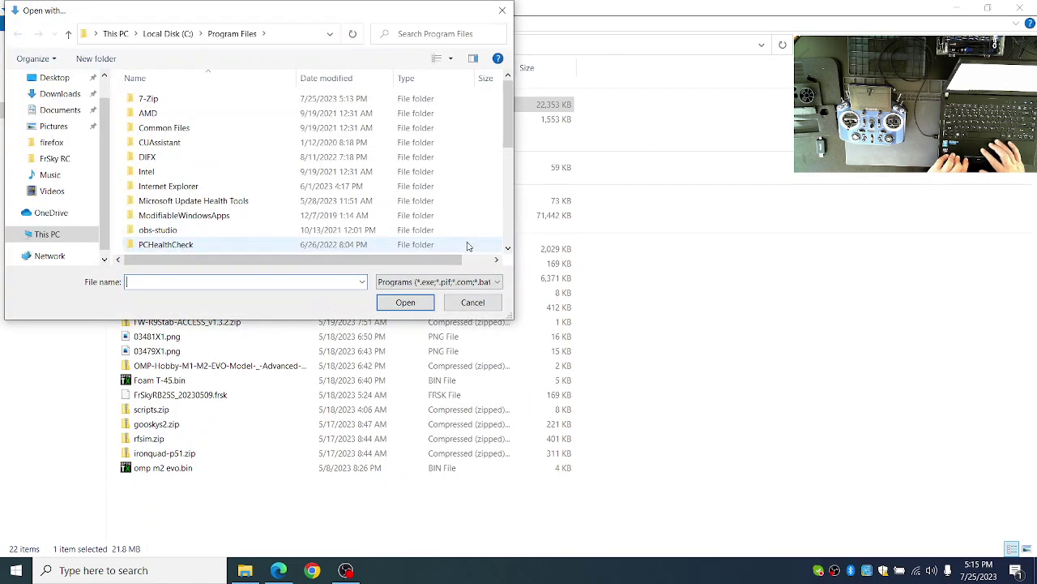
double_click(154, 101)
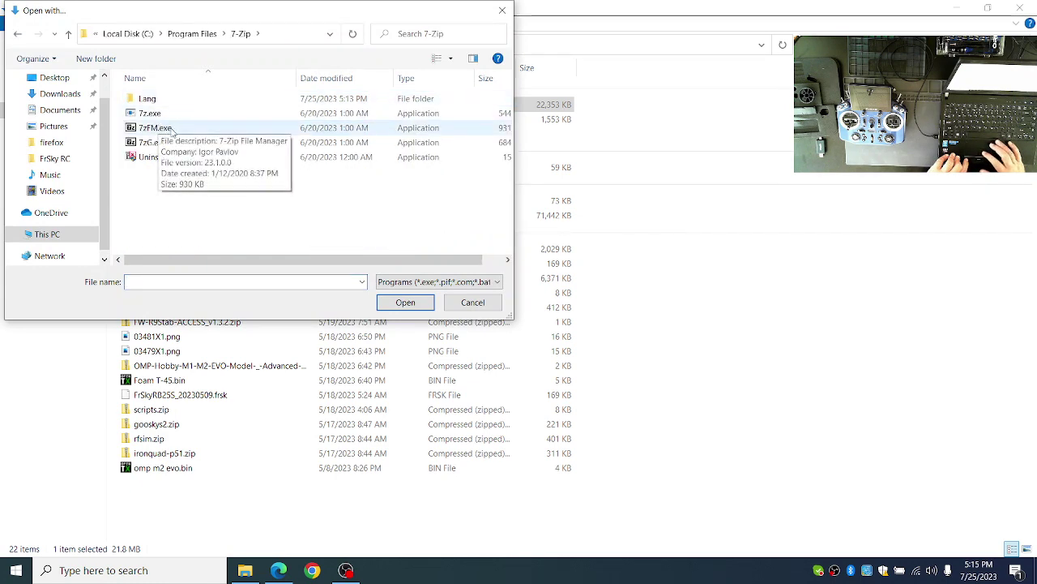
left_click(167, 130)
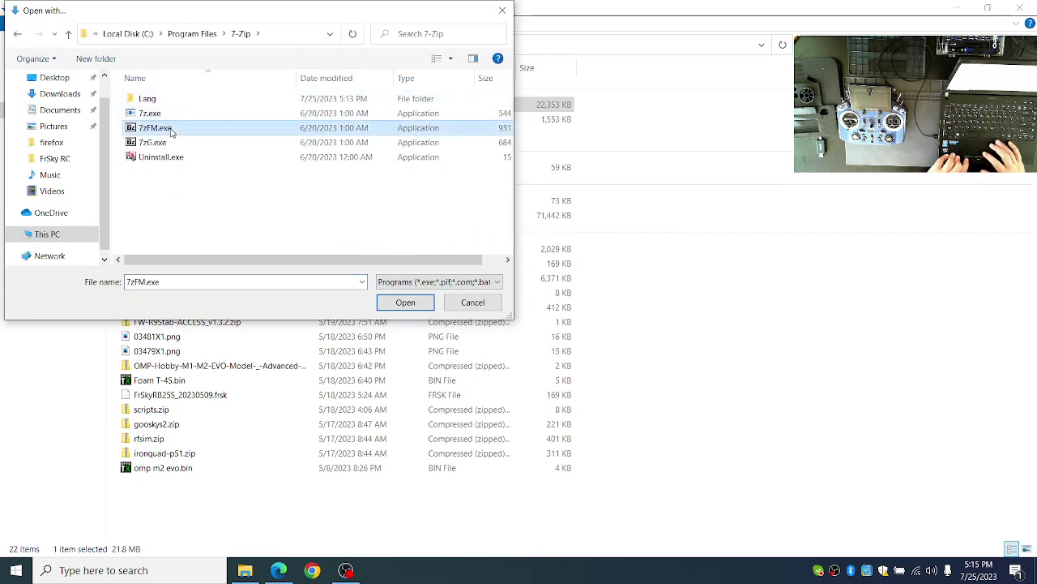
left_click(393, 302)
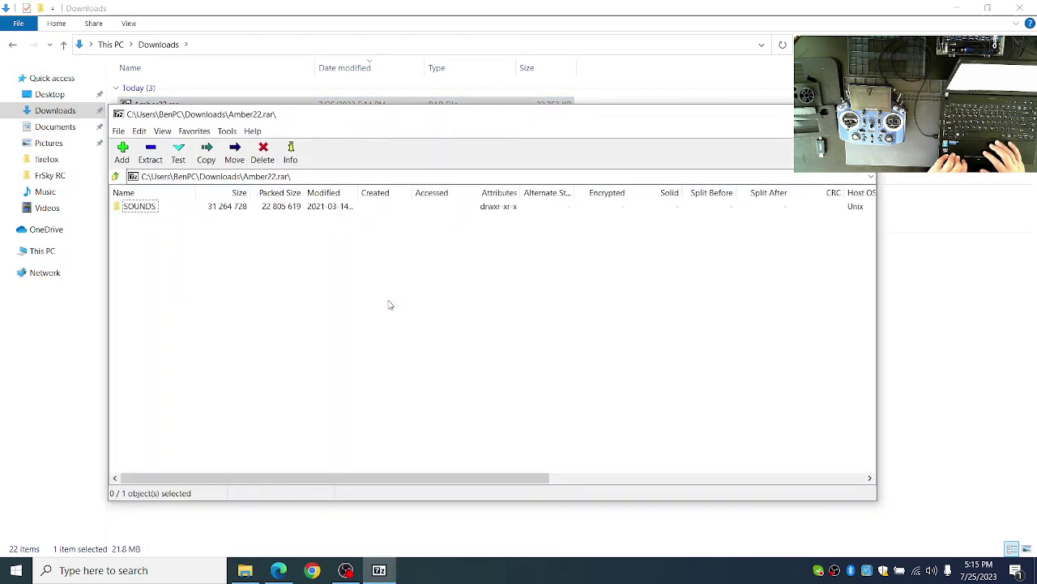
Browse the archive to SOUNDS\en in 7-Zip, then return to the Downloads window.
left_click(140, 206)
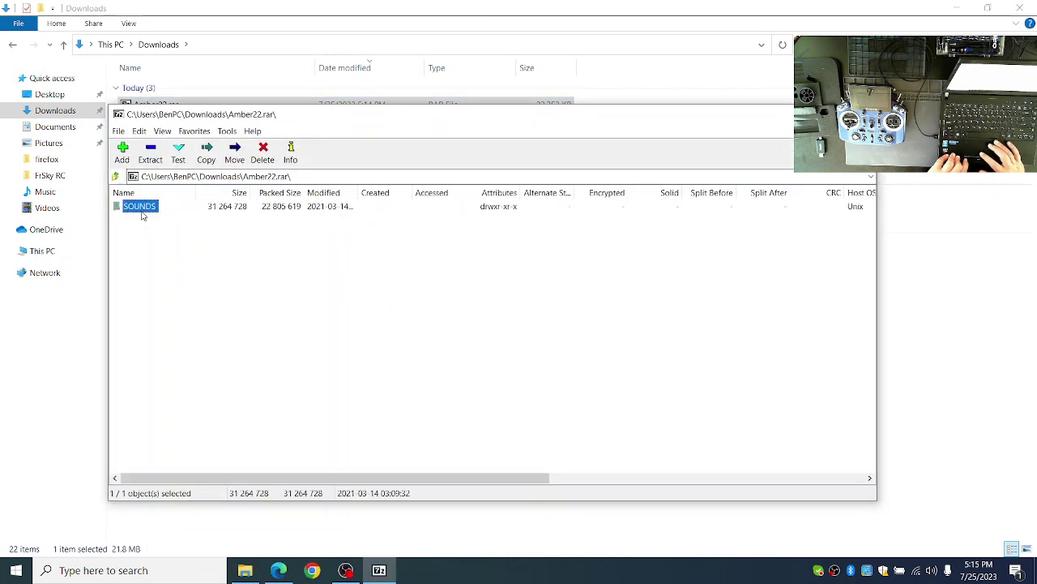
double_click(141, 209)
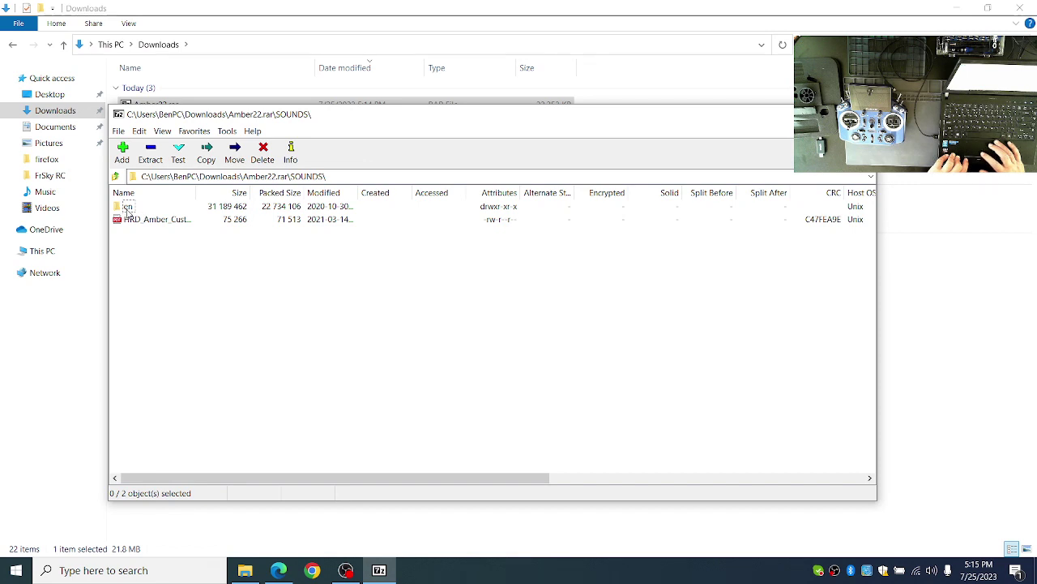
double_click(127, 207)
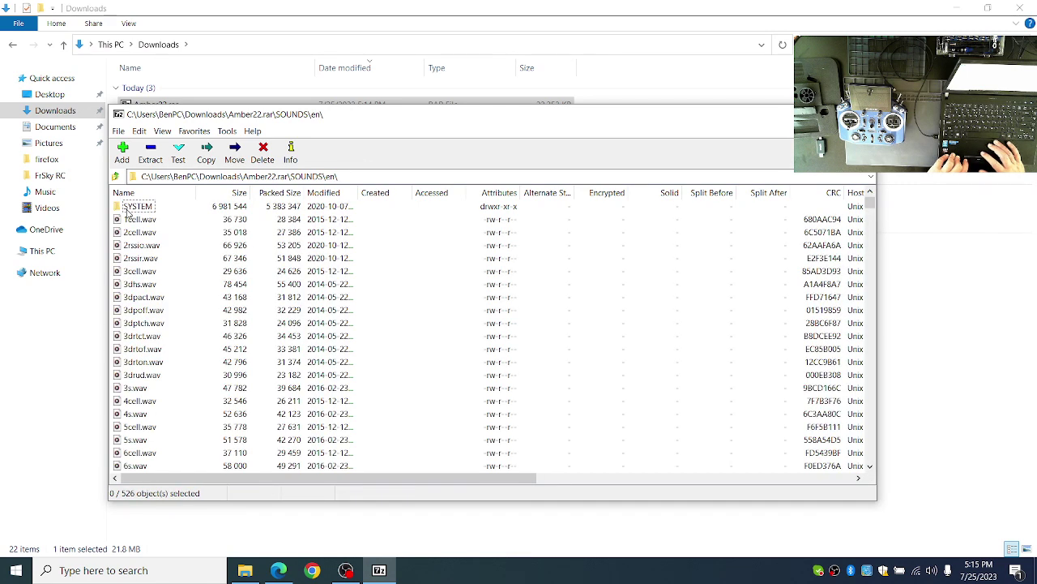
left_click(459, 18)
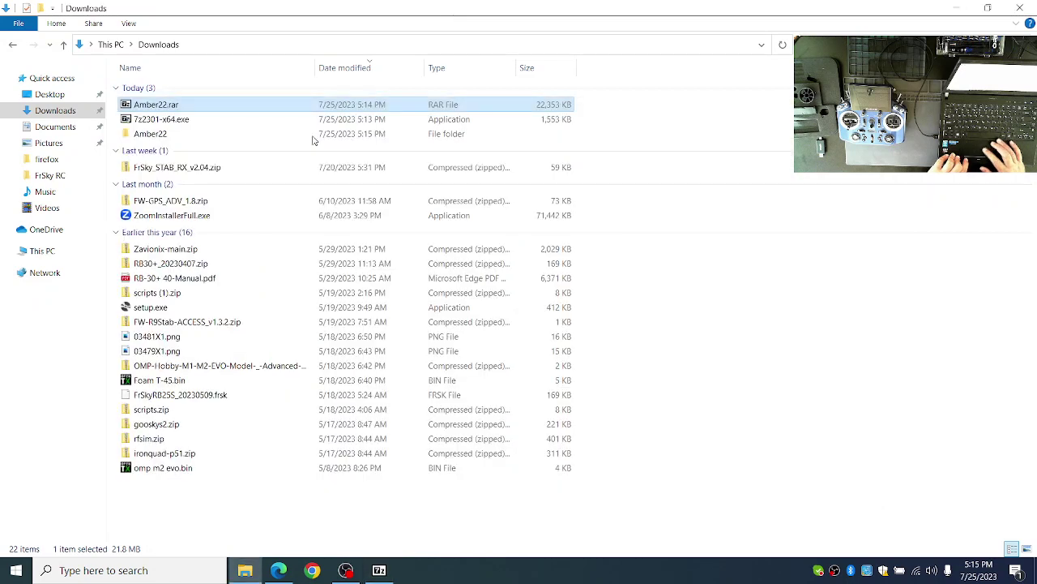
Open the extracted Amber22\SOUNDS\en folder and snap its window to the right half.
double_click(152, 137)
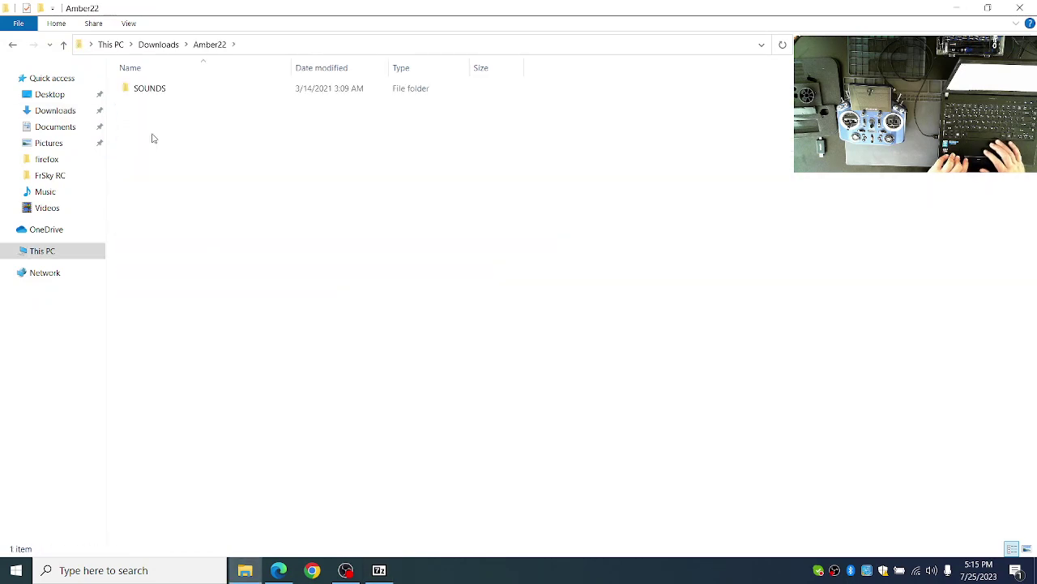
double_click(146, 89)
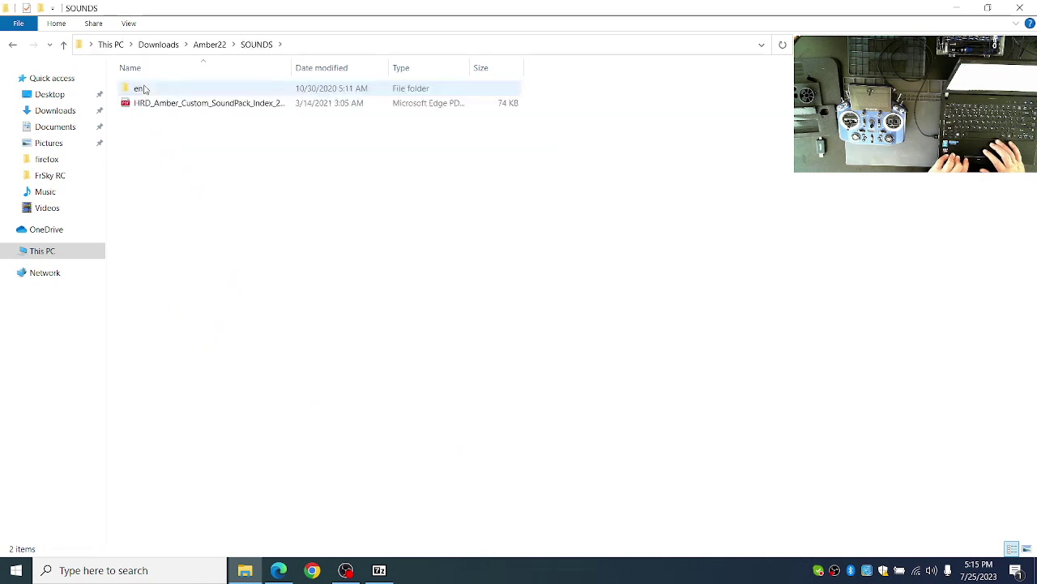
double_click(144, 90)
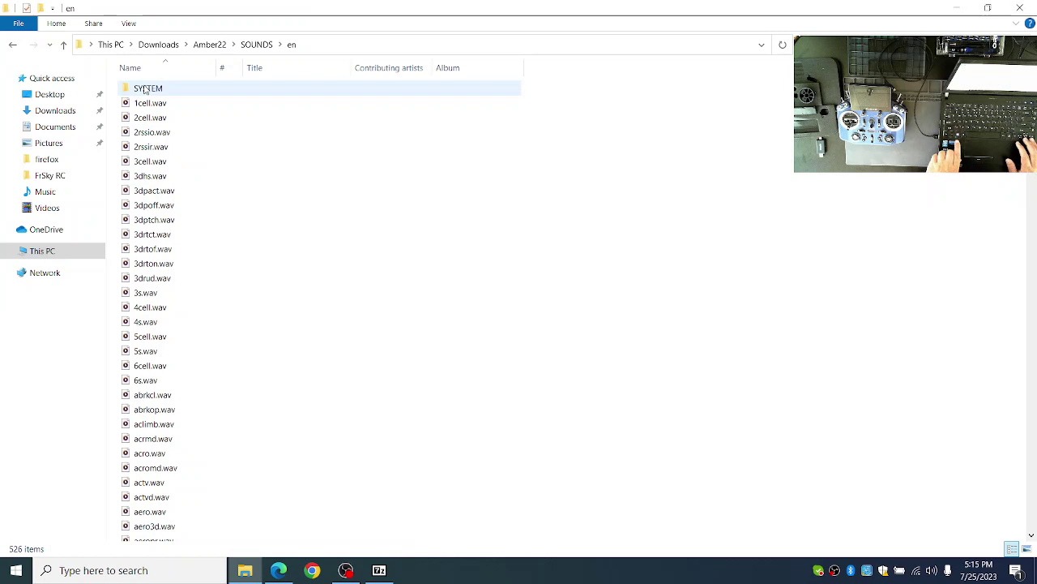
key("super+Right")
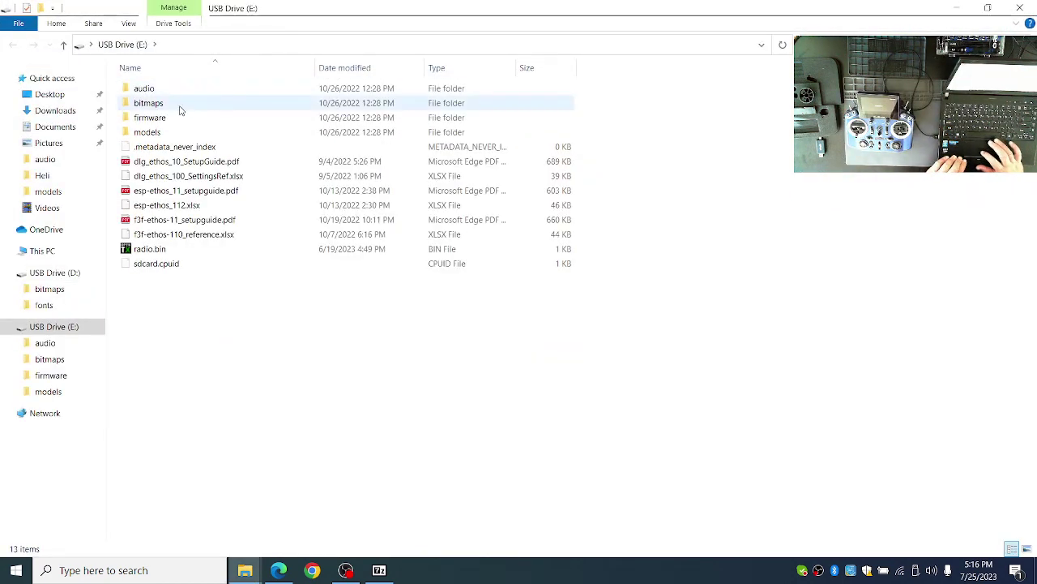
Close the USB Drive (D:) window and maximize the USB Drive (E:) window.
double_click(319, 9)
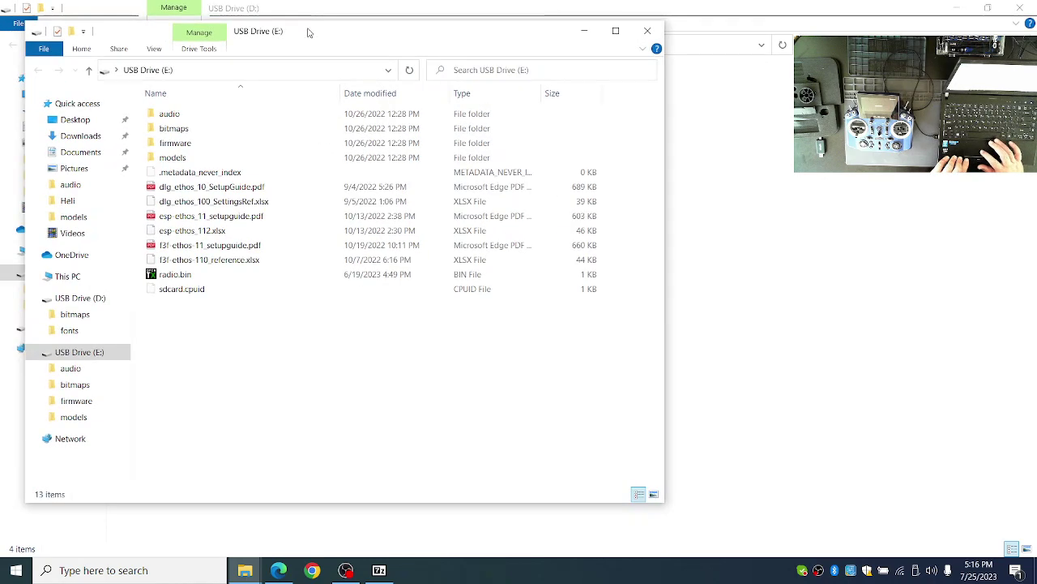
left_click_drag(308, 38, 655, 115)
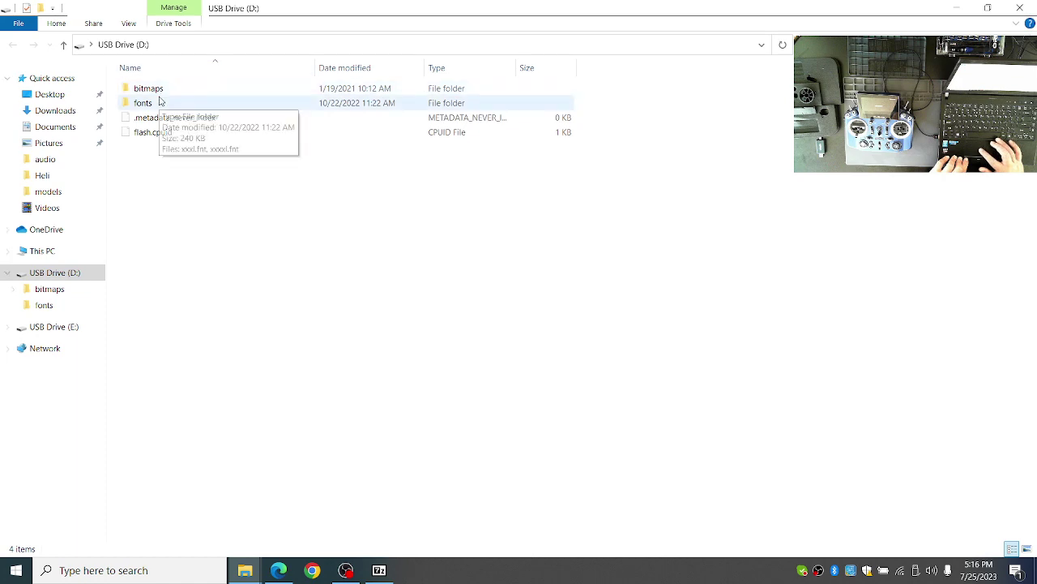
left_click(1019, 8)
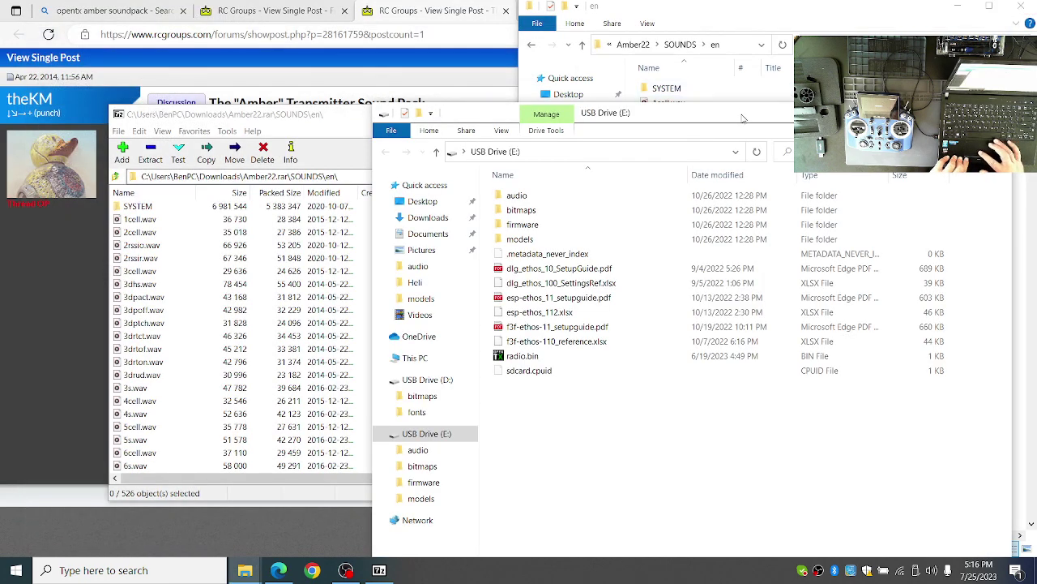
left_click_drag(742, 118, 514, 1)
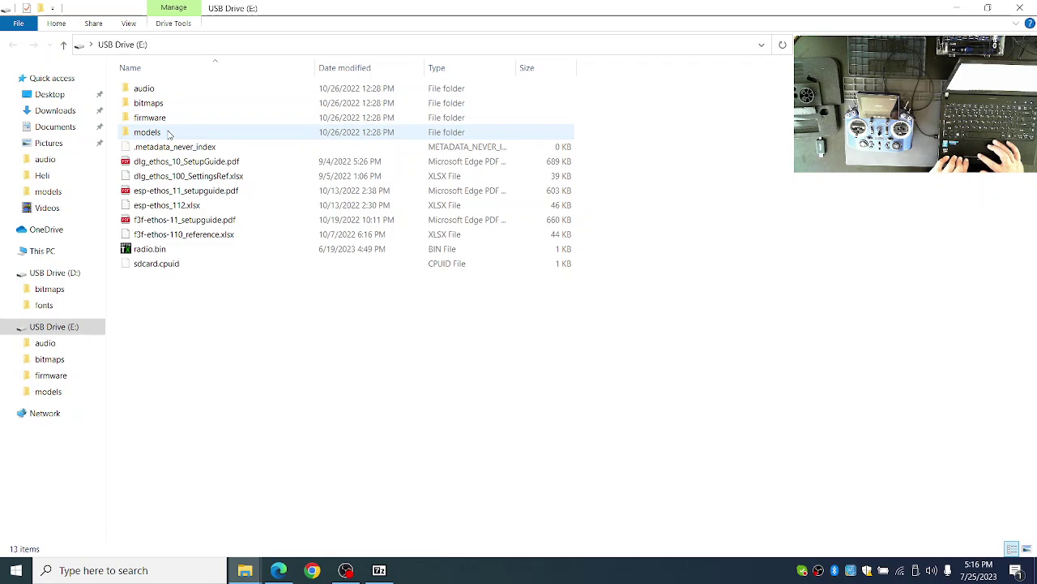
Open the audio folder on E: and snap it left beside the en folder.
double_click(144, 89)
double_click(262, 7)
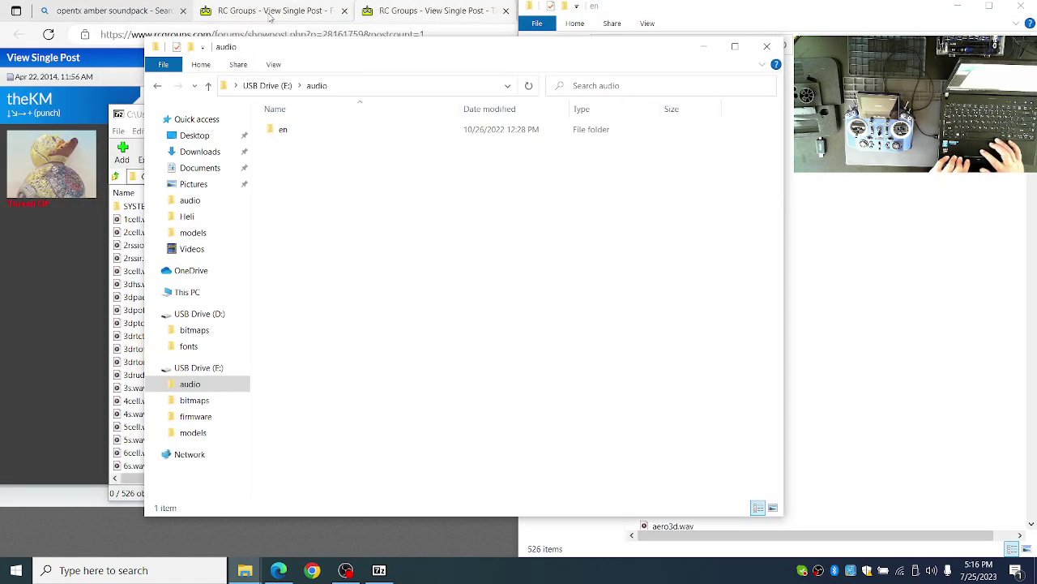
key("super+Left")
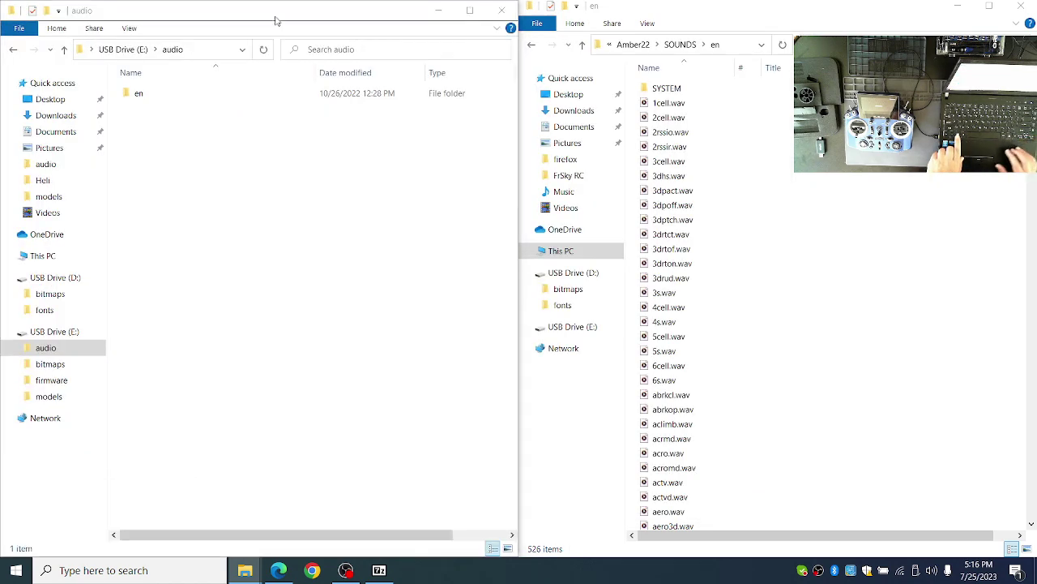
key("Return")
key("super")
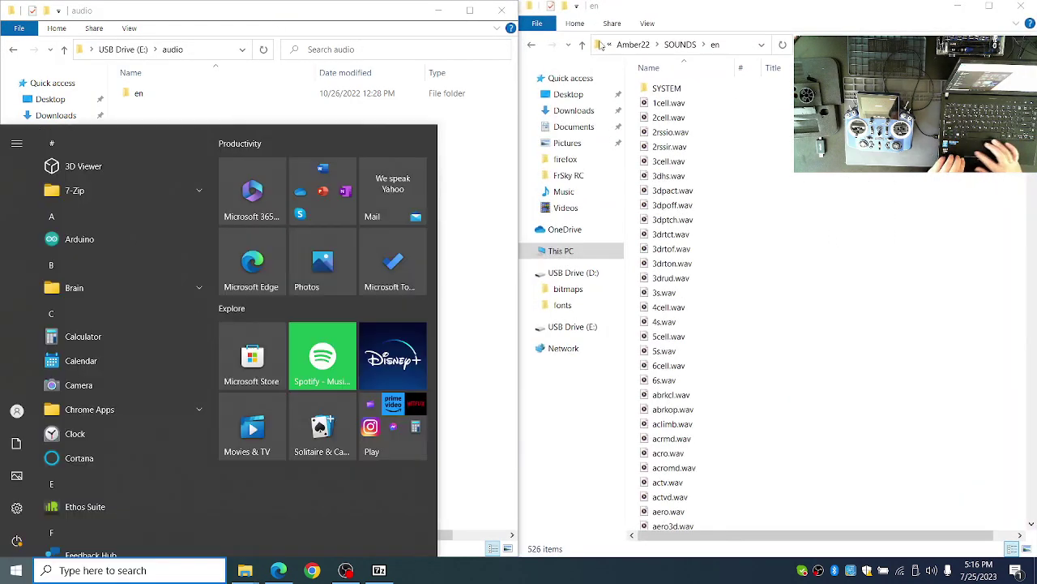
Select all en items except SYSTEM and drag the 525 WAV files into audio.
left_click(964, 223)
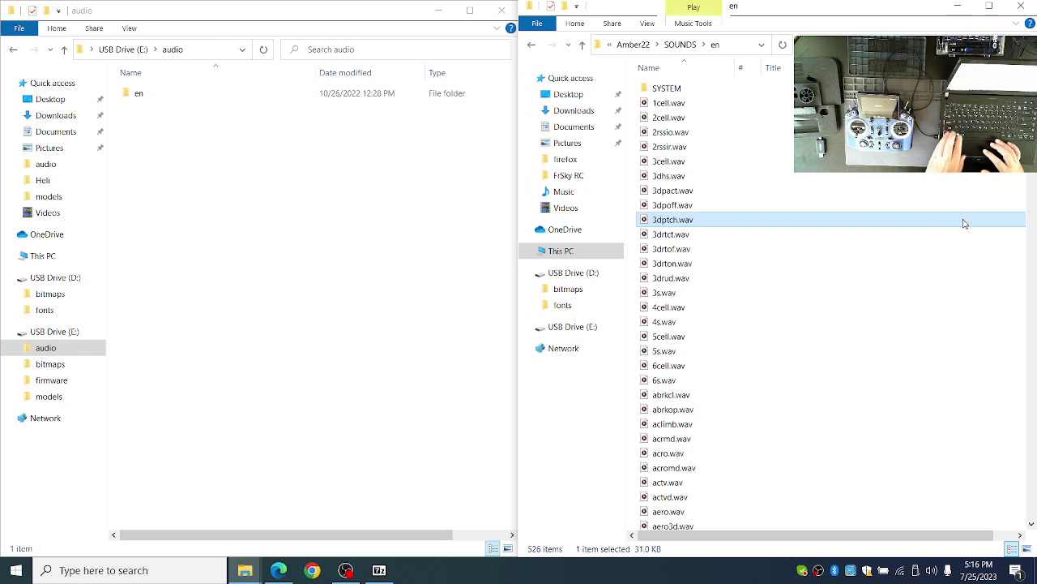
key("ctrl+a")
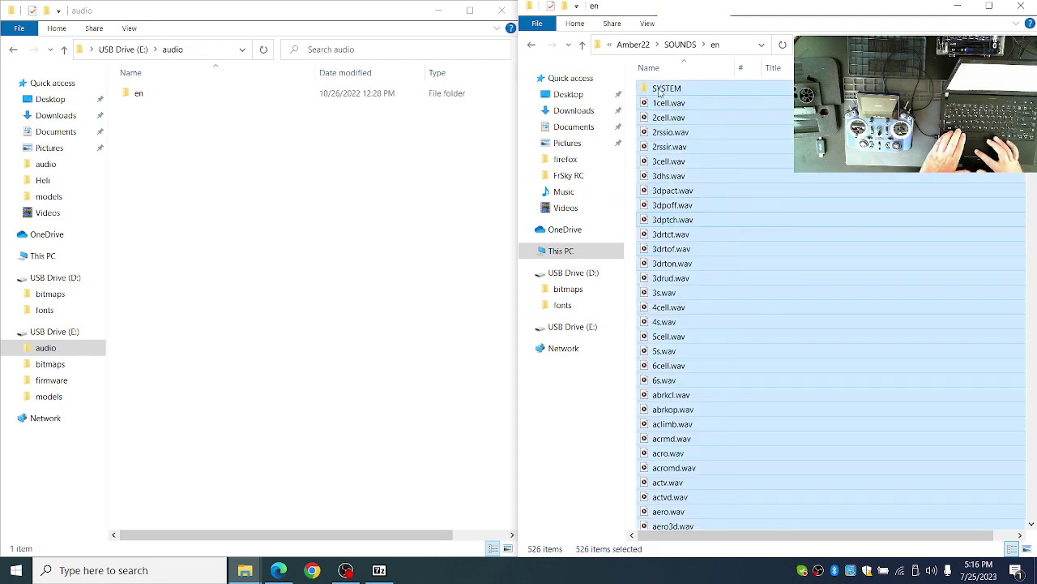
left_click(663, 89, "ctrl")
left_click_drag(681, 168, 378, 198)
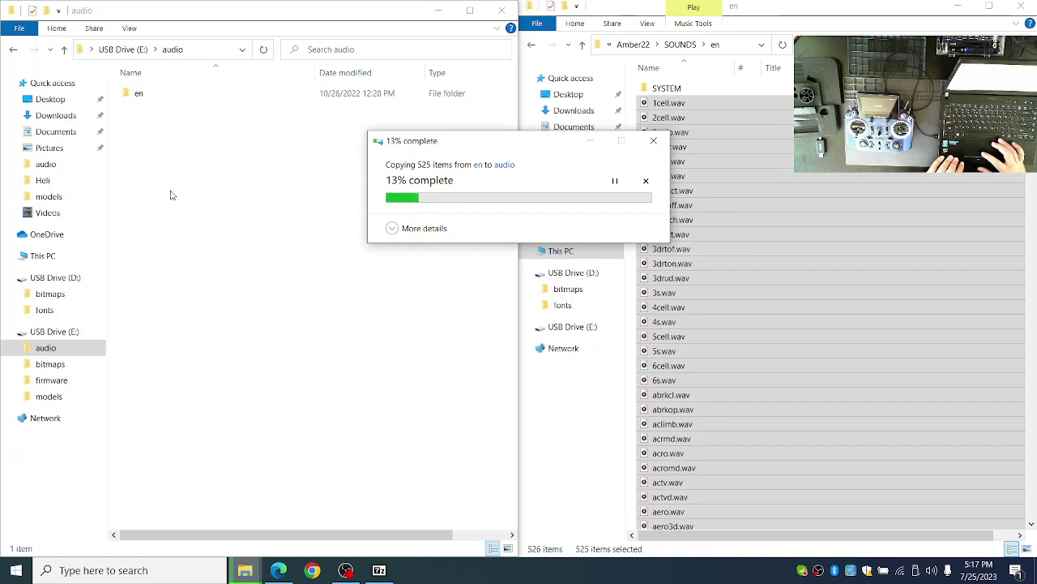
left_click(189, 249)
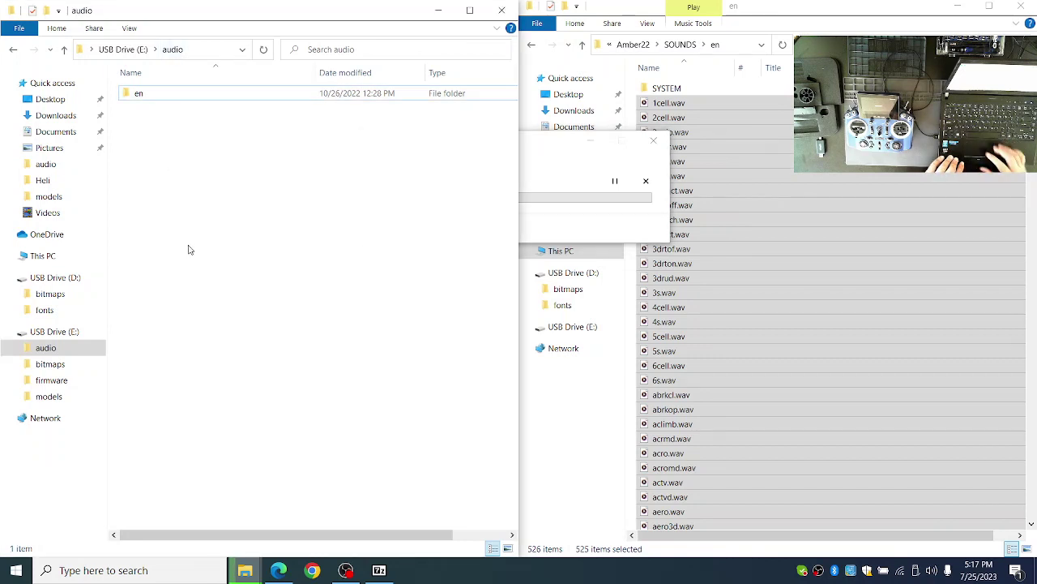
Bring the copy progress forward and let the 525-file copy finish.
left_click(547, 159)
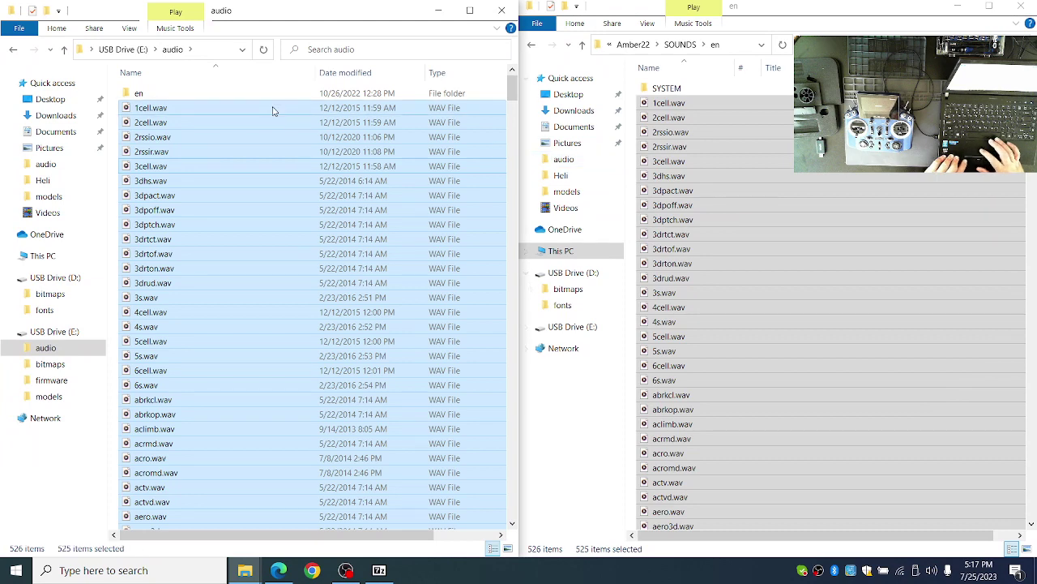
Deselect the copied WAV files, eject USB Drive (D:), close the audio folder window and dismiss the notification.
left_click(273, 110)
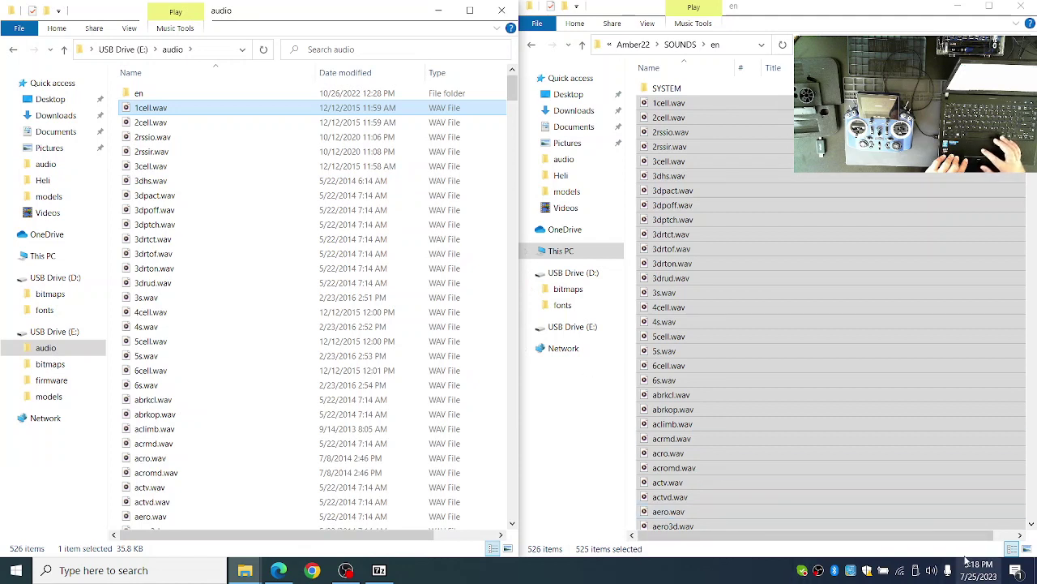
left_click(916, 570)
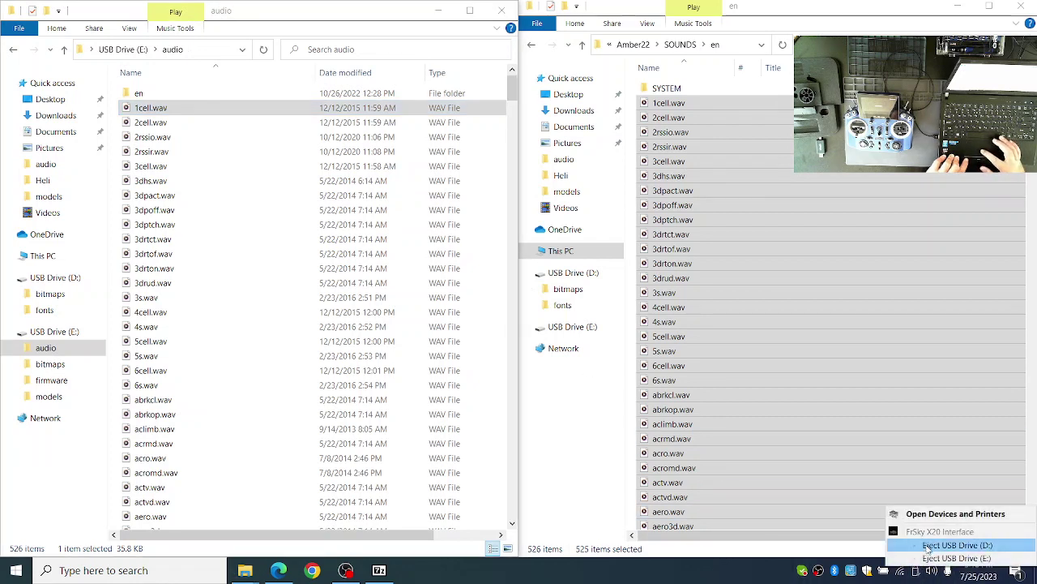
left_click(928, 545)
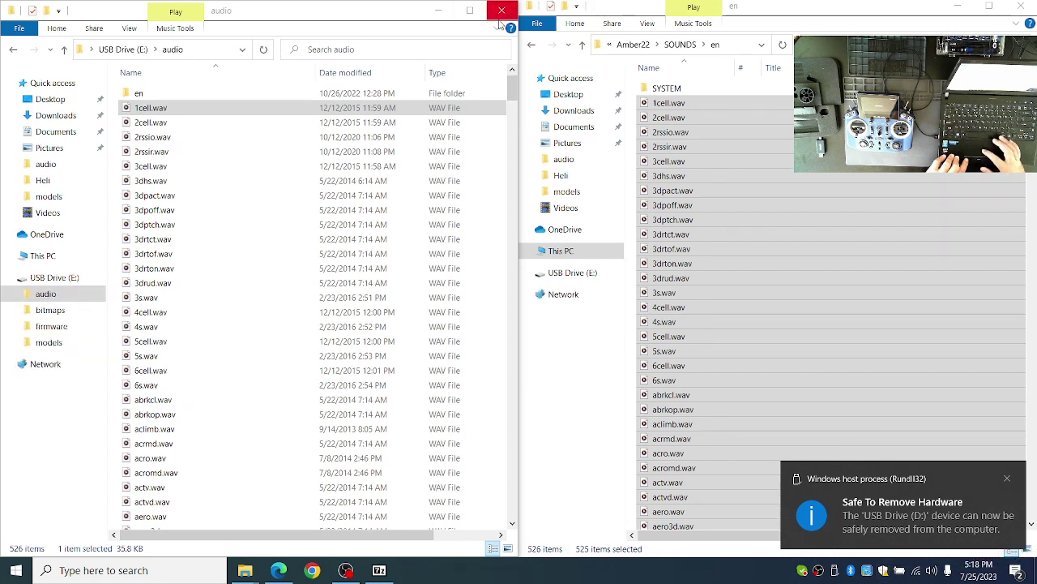
left_click(502, 10)
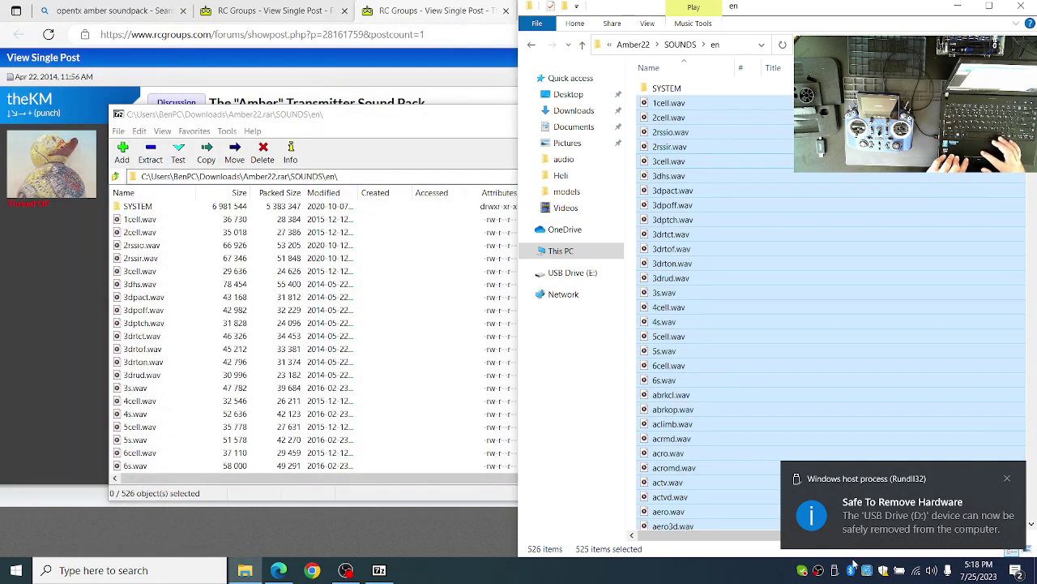
left_click(836, 571)
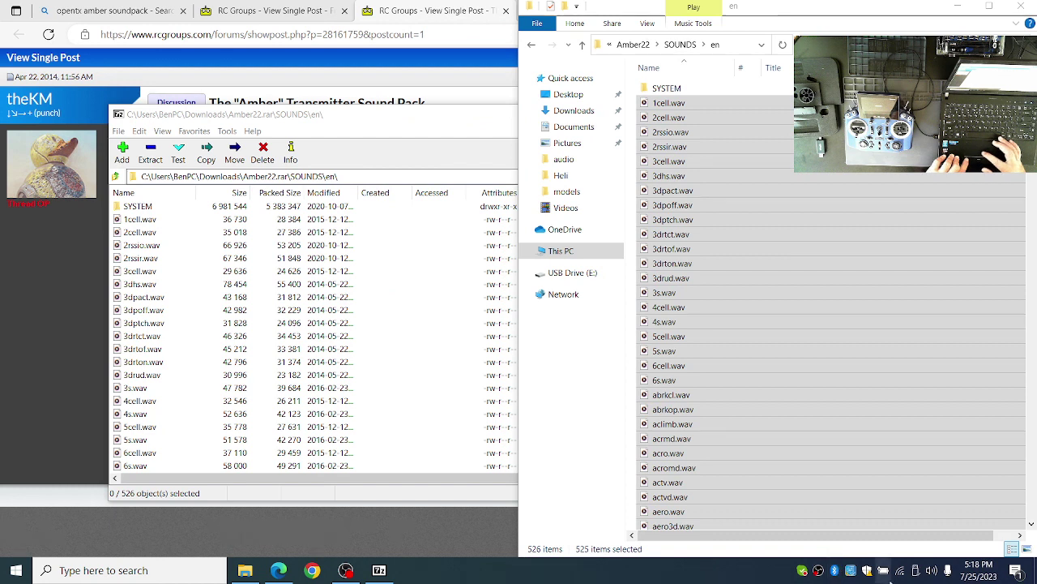
Eject USB Drive (E:) from the tray's removable drives list and dismiss the safe-to-remove notification.
left_click(916, 570)
left_click(917, 564)
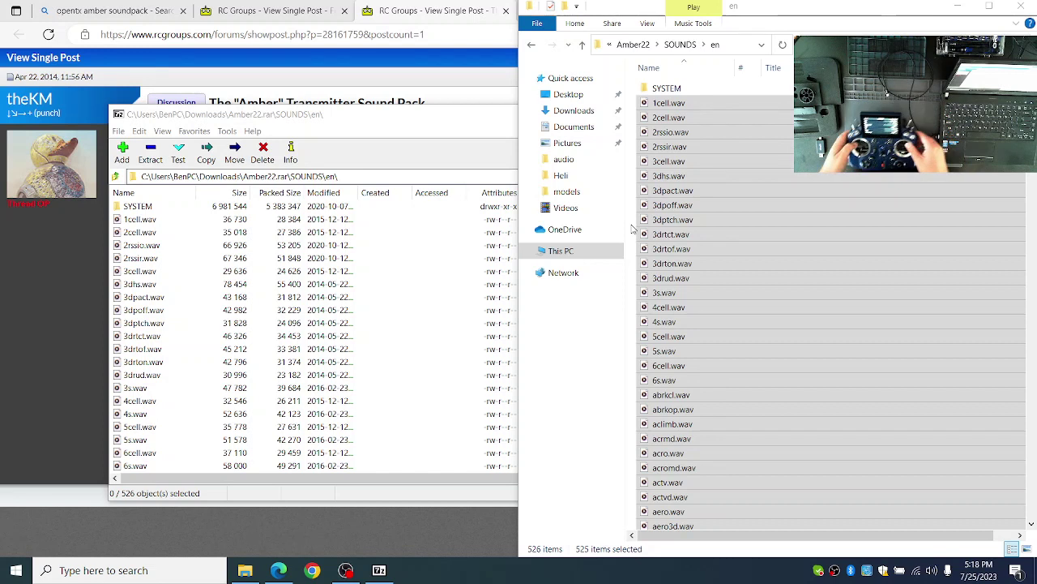
left_click(835, 571)
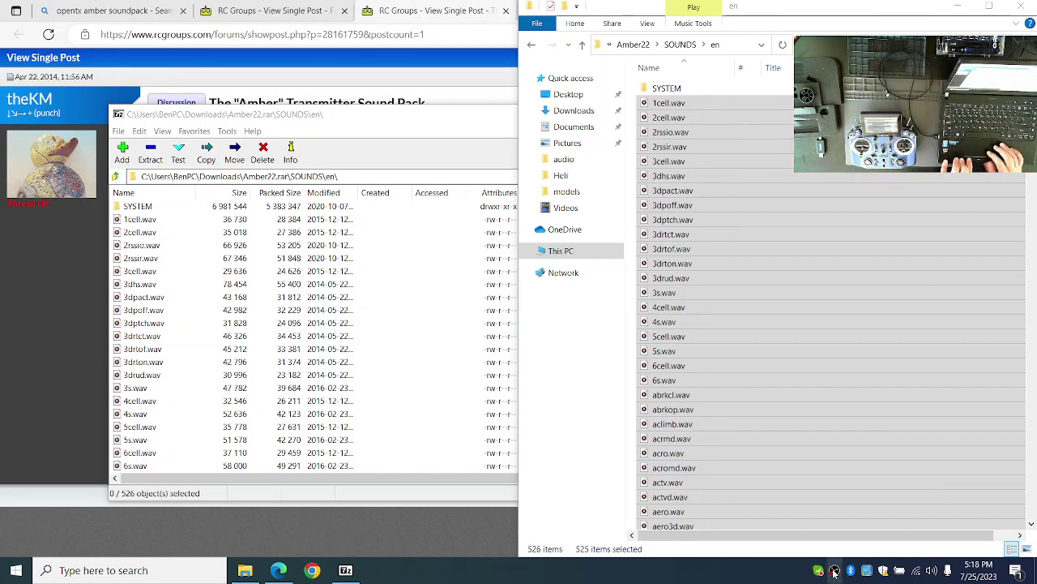